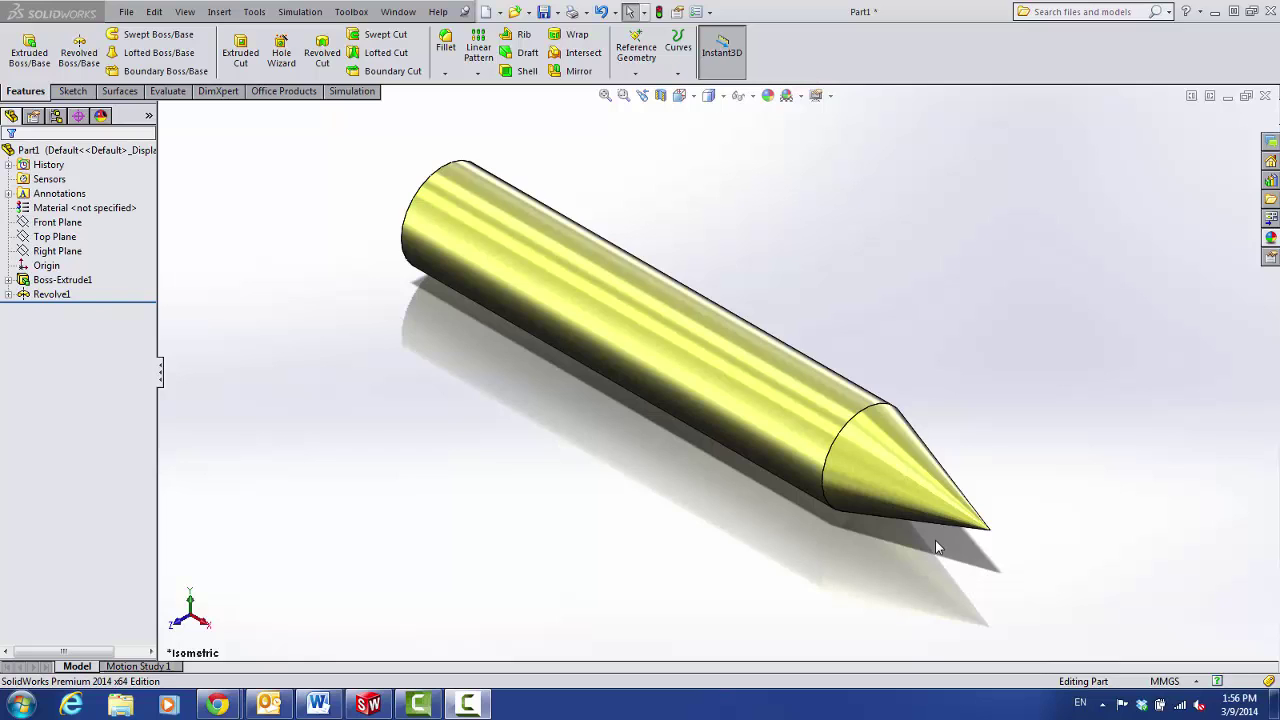
Preview the Front, Top and Right planes, then select the Top Plane
{"action": "scroll", "coordinate": [835, 330], "scroll_direction": "up", "scroll_amount": 3}
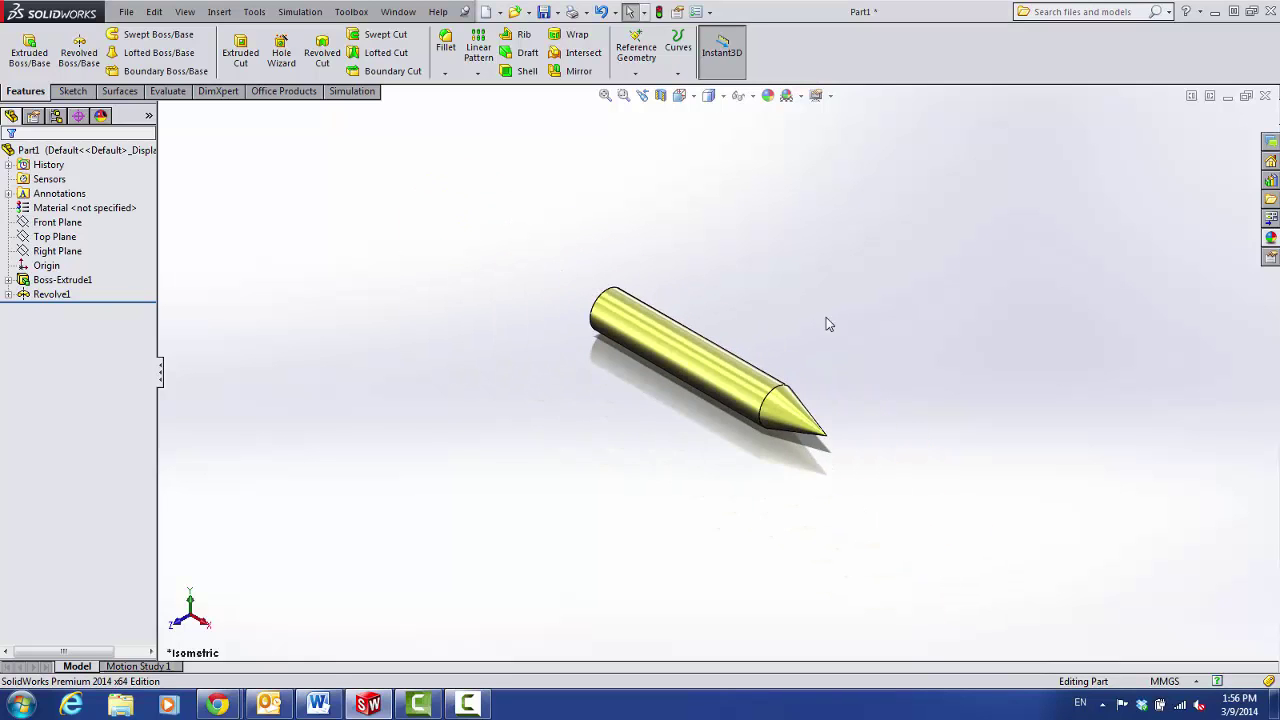
{"action": "scroll", "coordinate": [826, 317], "scroll_direction": "down", "scroll_amount": 2}
{"action": "left_click", "coordinate": [55, 222]}
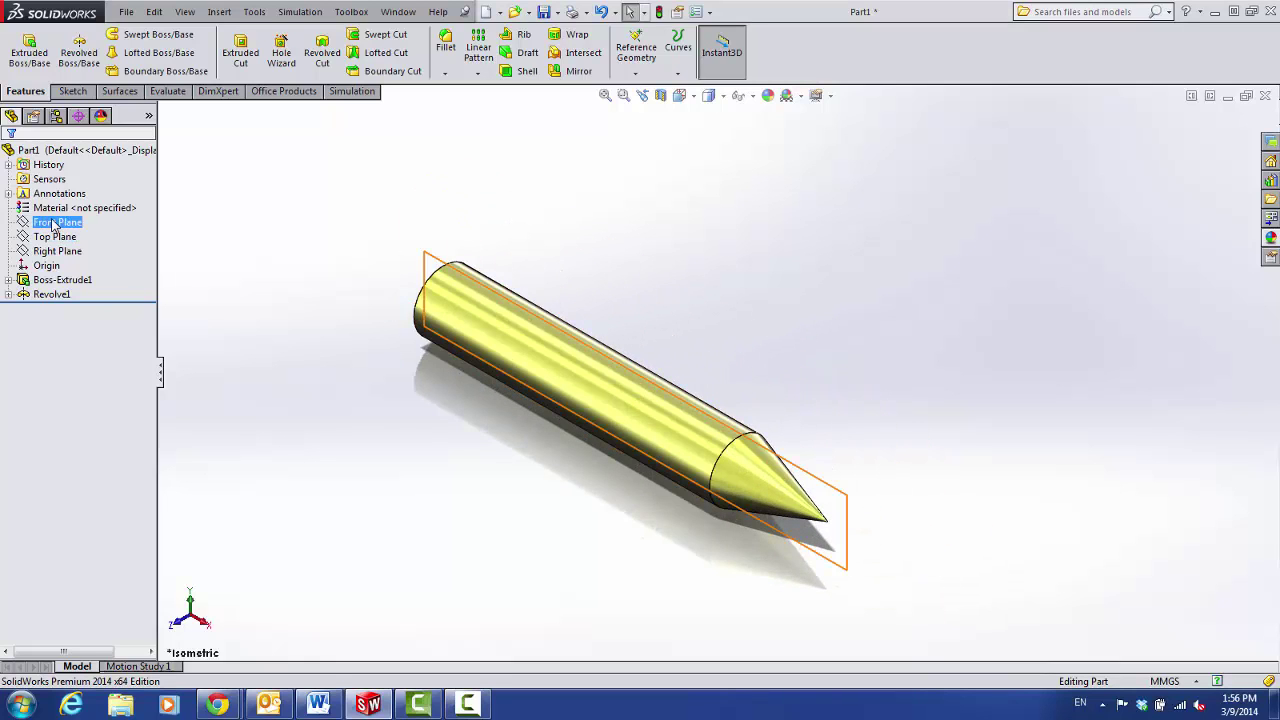
{"action": "left_click", "coordinate": [54, 237]}
{"action": "left_click", "coordinate": [55, 251]}
{"action": "left_click", "coordinate": [56, 222]}
{"action": "left_click", "coordinate": [55, 237]}
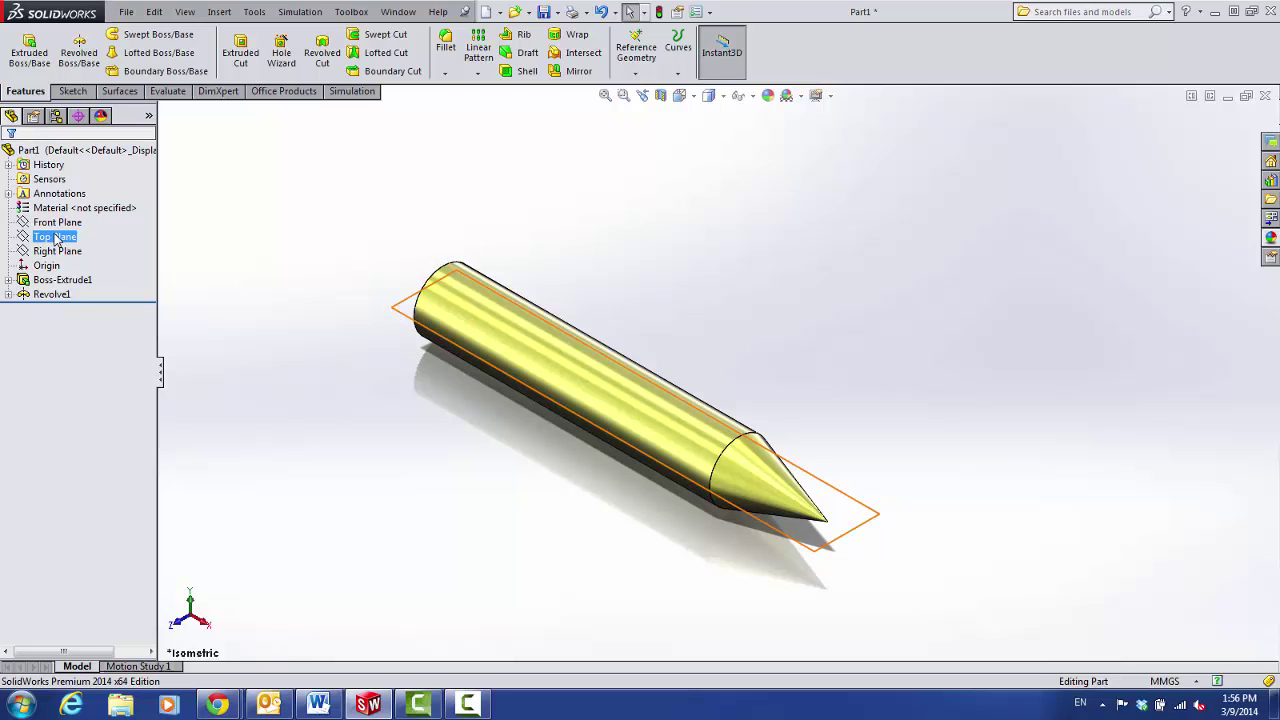
Start a new sketch on the Top Plane and view it Normal To
{"action": "left_click", "coordinate": [68, 91]}
{"action": "left_click", "coordinate": [22, 50]}
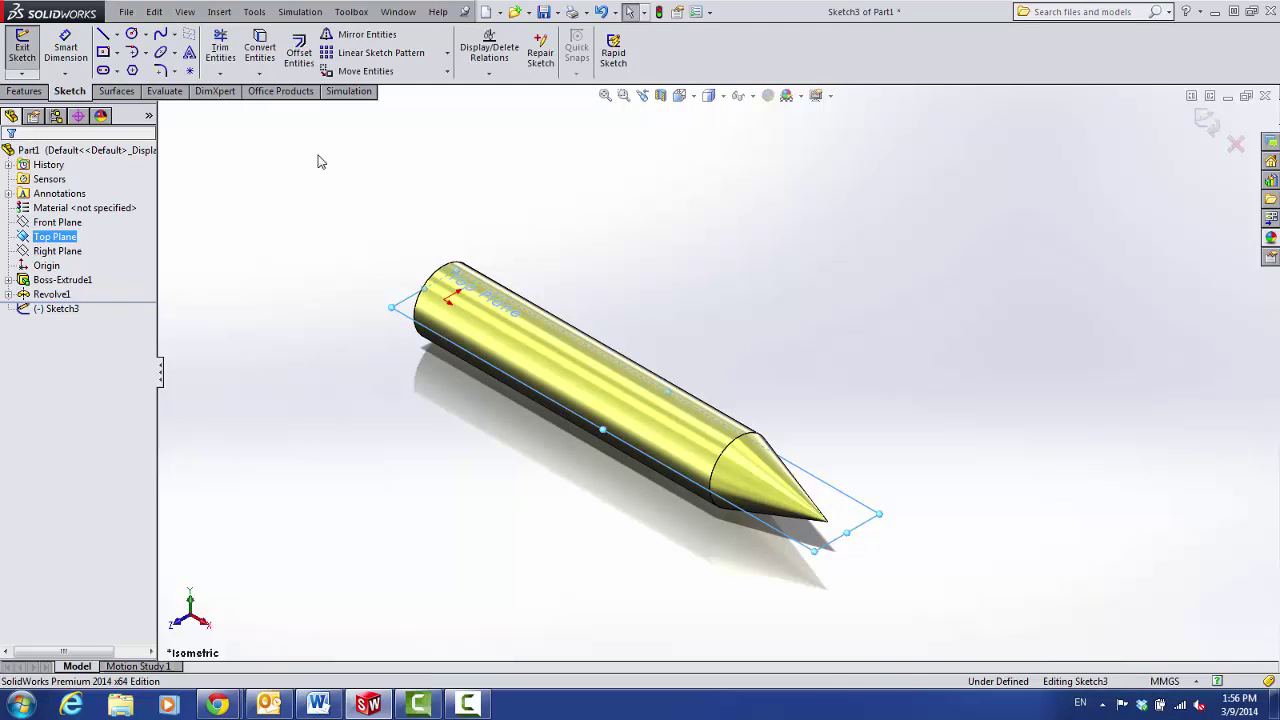
{"action": "left_click", "coordinate": [682, 96]}
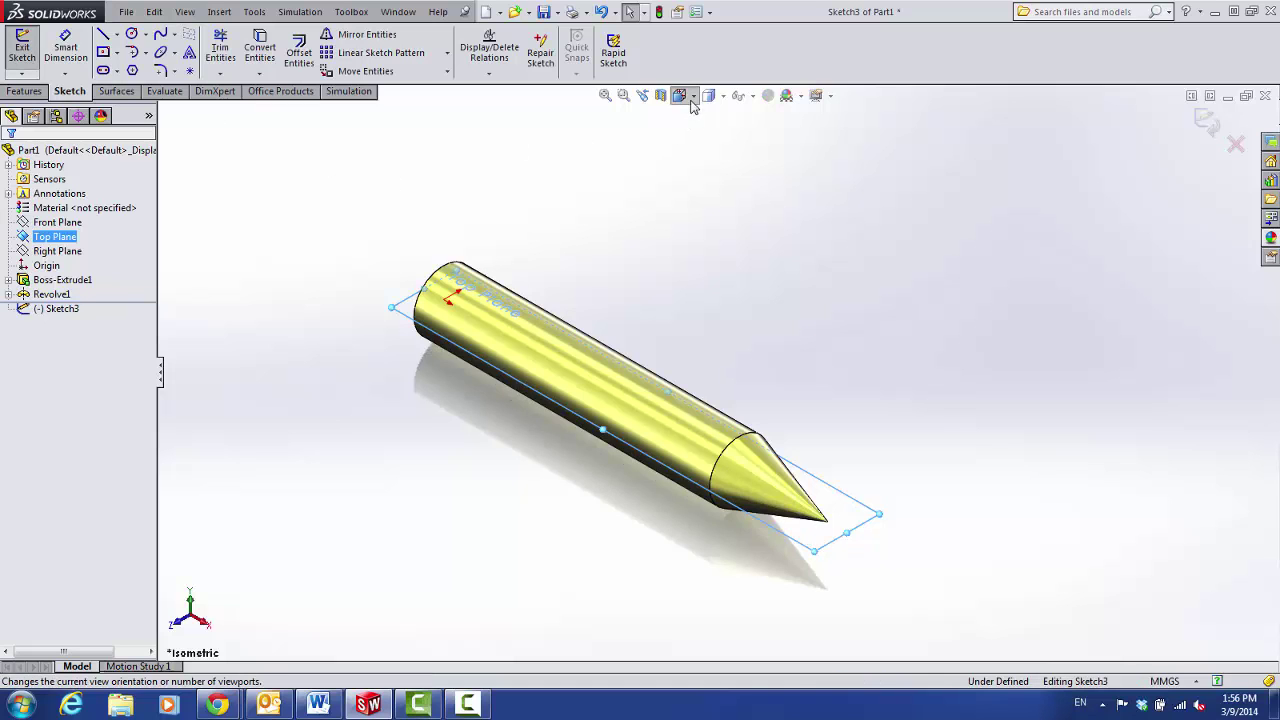
{"action": "left_click", "coordinate": [763, 178]}
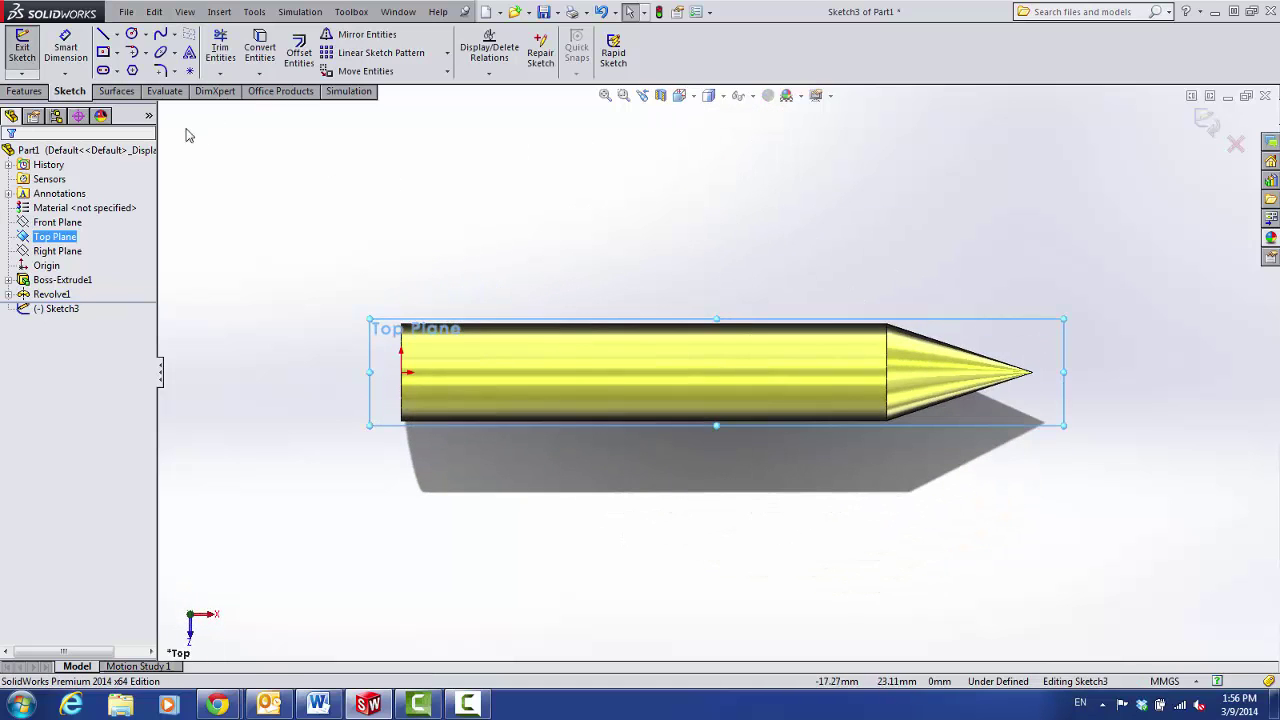
Draw two vertical lines crossing the pencil's cylindrical body
{"action": "left_click", "coordinate": [484, 280]}
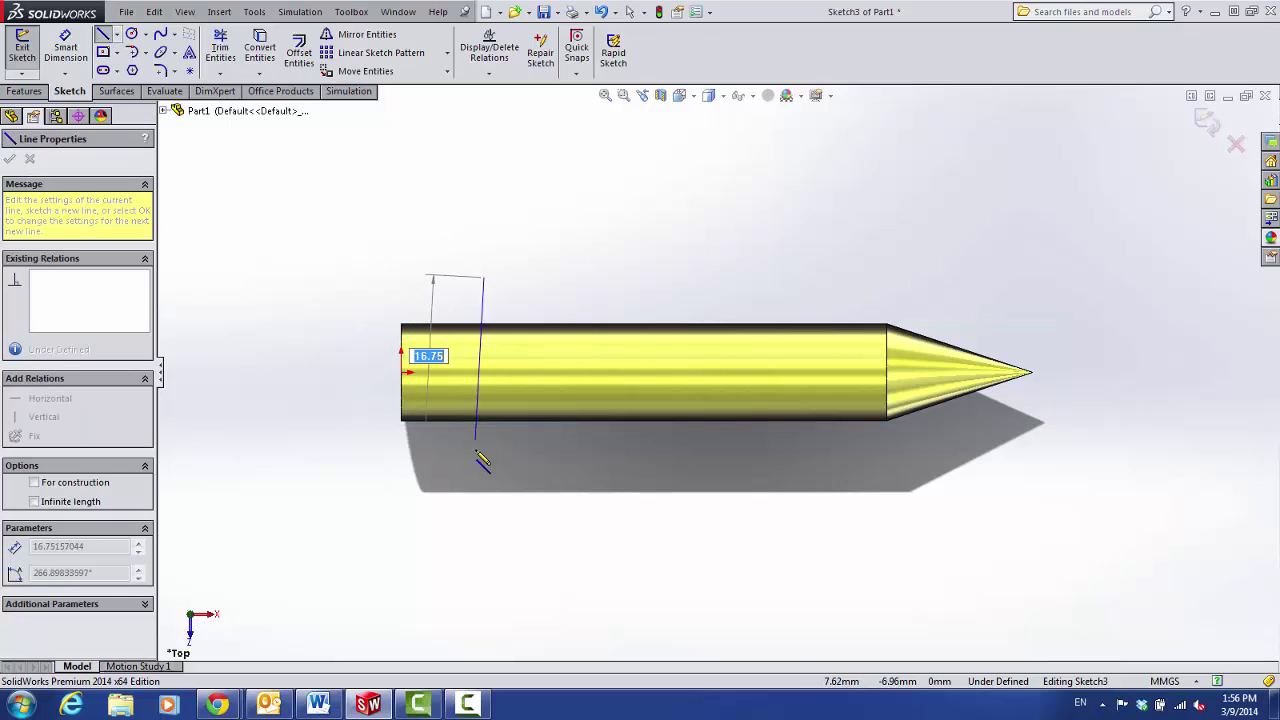
{"action": "double_click", "coordinate": [484, 455]}
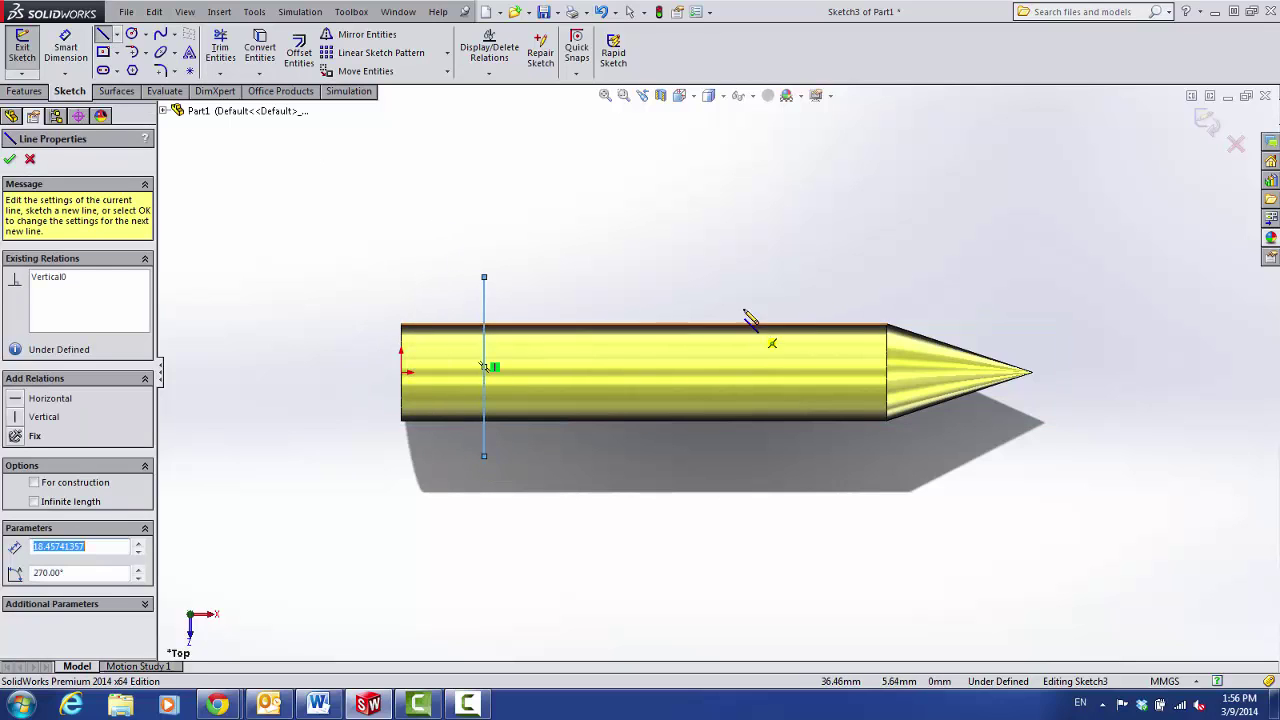
{"action": "left_click", "coordinate": [727, 277]}
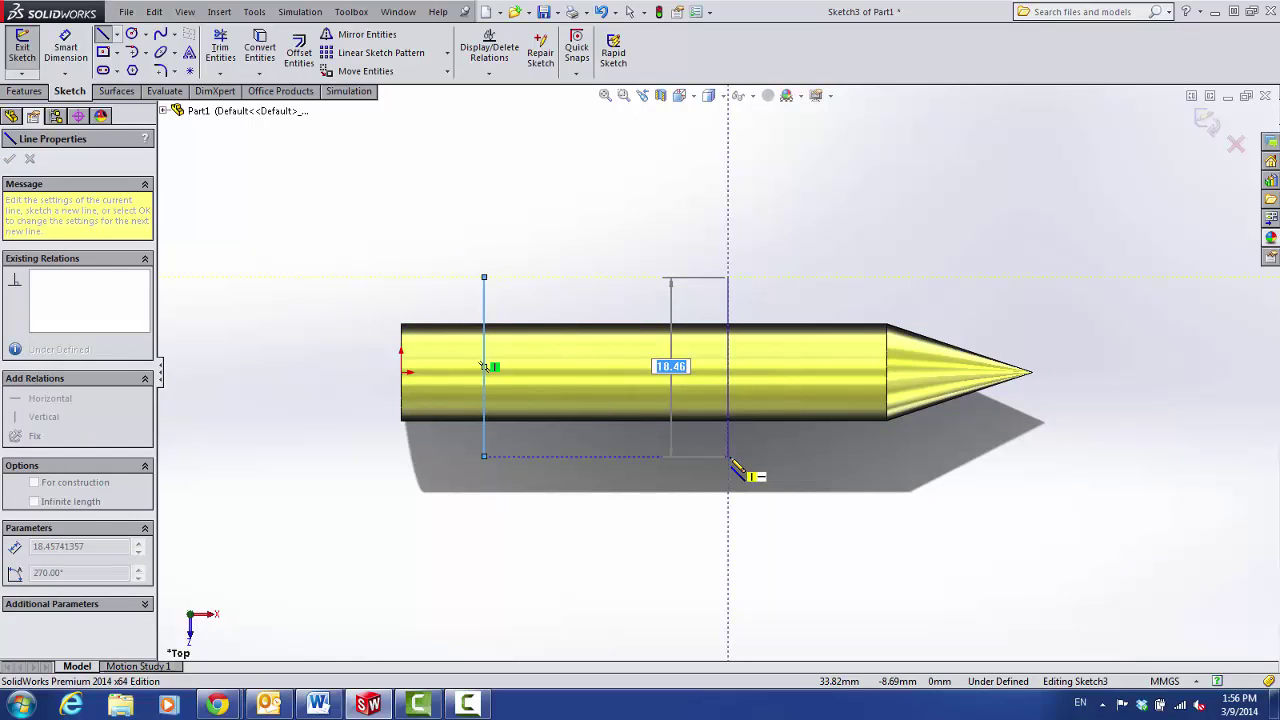
{"action": "double_click", "coordinate": [728, 457]}
{"action": "key", "text": "Escape"}
{"action": "key", "text": "Escape"}
{"action": "scroll", "coordinate": [583, 403], "scroll_direction": "down", "scroll_amount": 2}
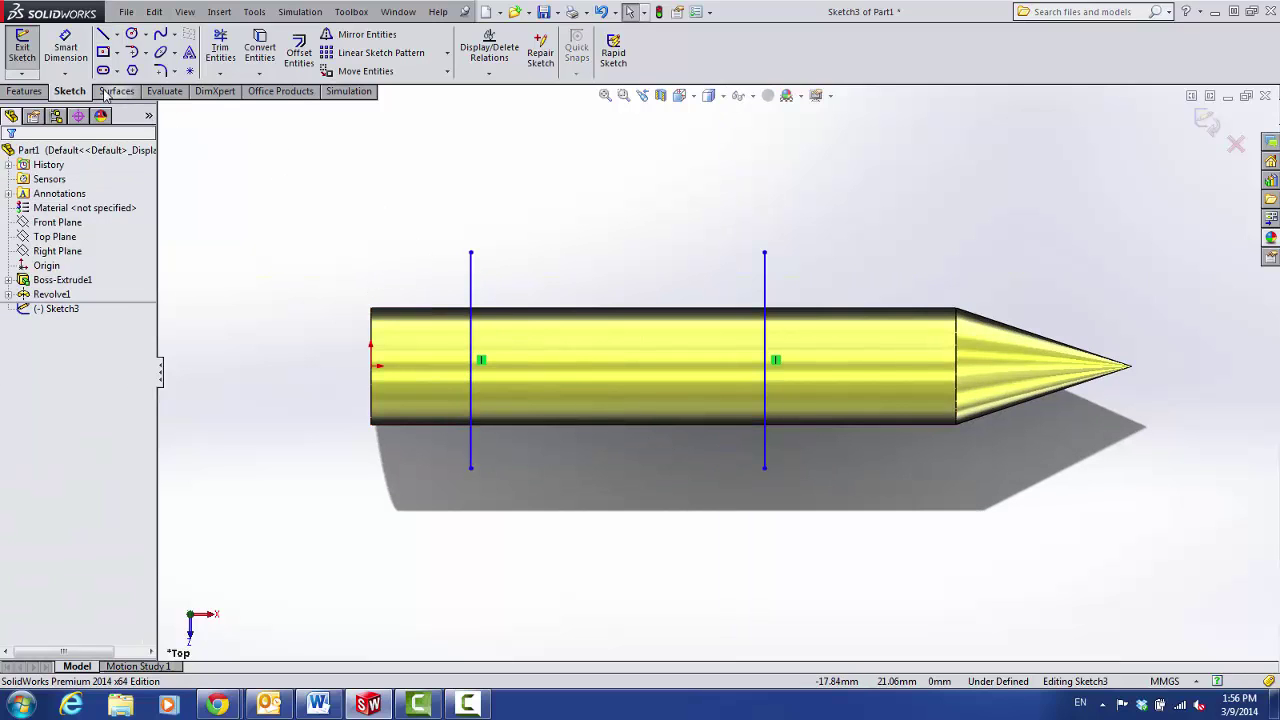
{"action": "left_click", "coordinate": [1168, 12]}
Create a Projection Split Line from the sketch onto the pencil's cylindrical face
{"action": "left_click", "coordinate": [1068, 80]}
{"action": "left_click", "coordinate": [1049, 10]}
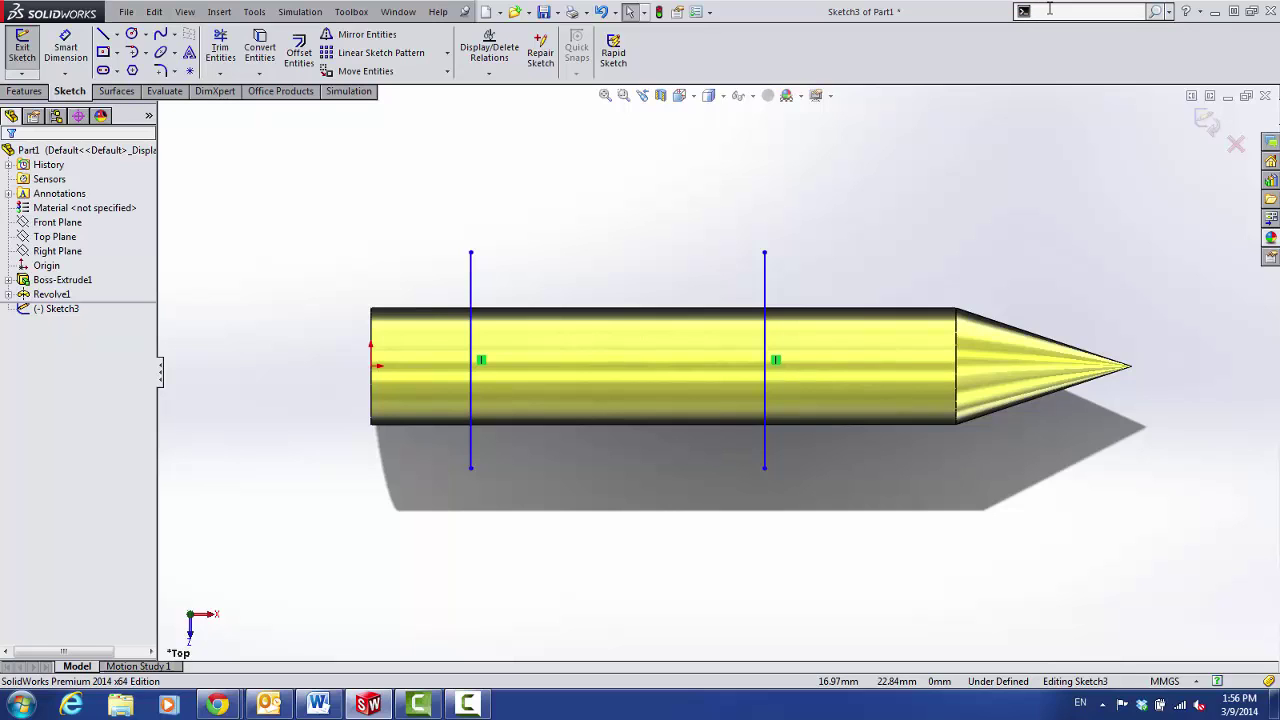
{"action": "type", "text": "spl"}
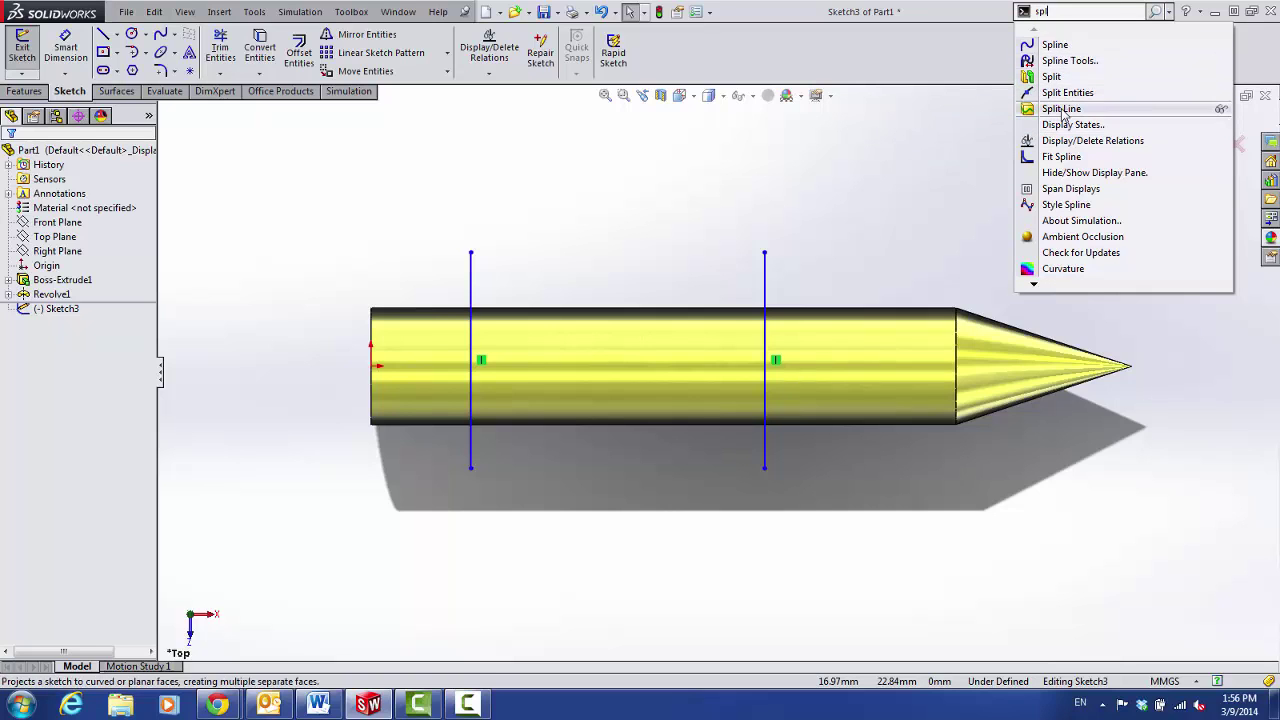
{"action": "left_click", "coordinate": [1063, 112]}
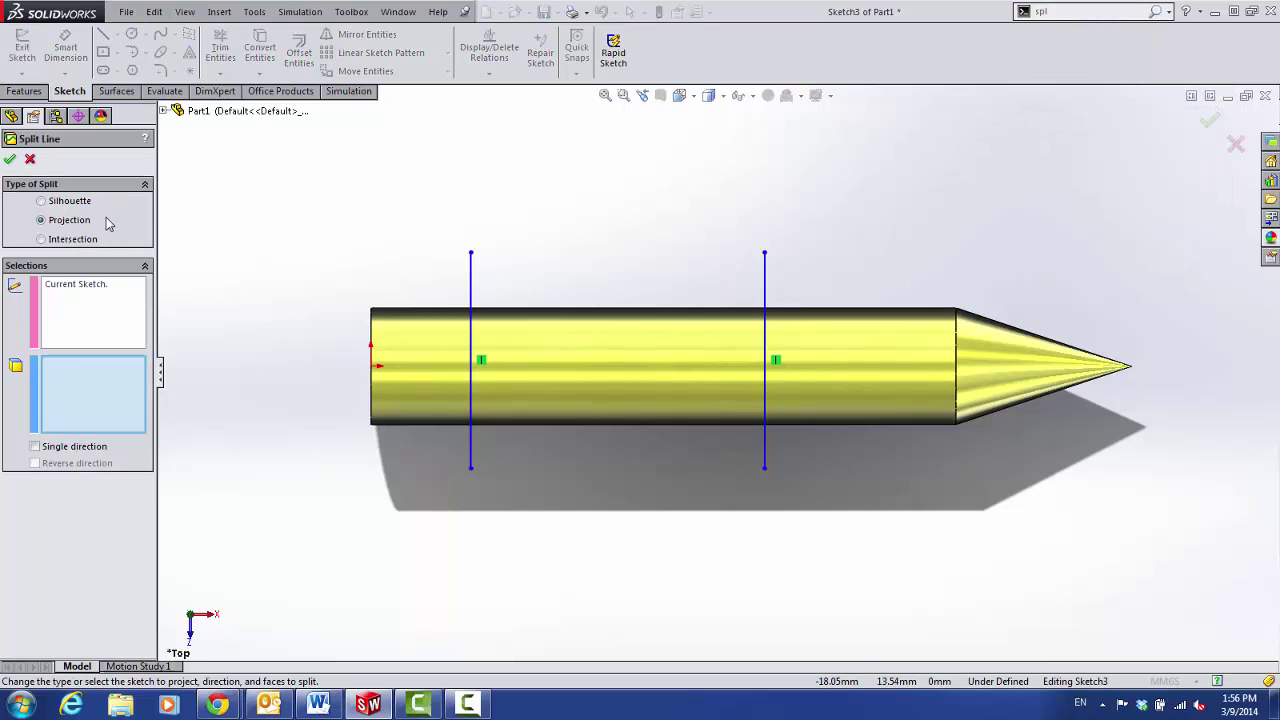
{"action": "left_click", "coordinate": [532, 358]}
{"action": "left_click", "coordinate": [11, 162]}
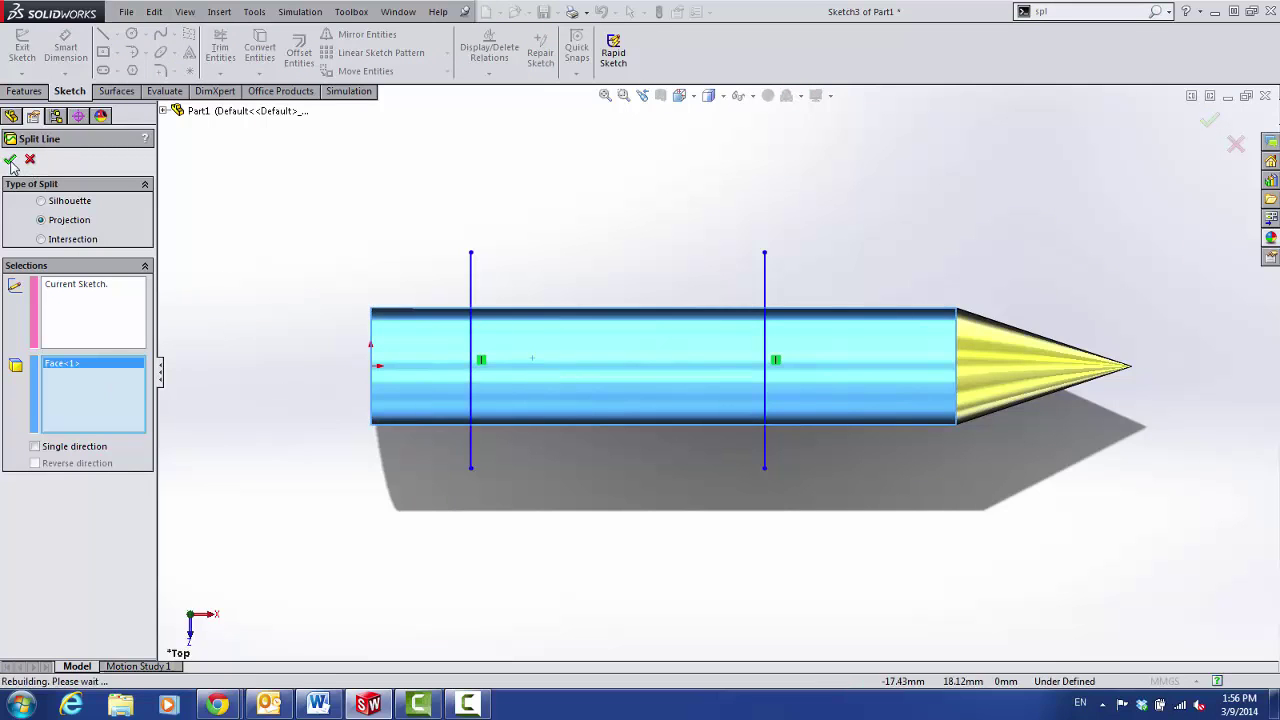
Orbit the split pencil and open the Appearances, Scenes, and Decals library in the Task Pane
{"action": "scroll", "coordinate": [551, 226], "scroll_direction": "up", "scroll_amount": 3}
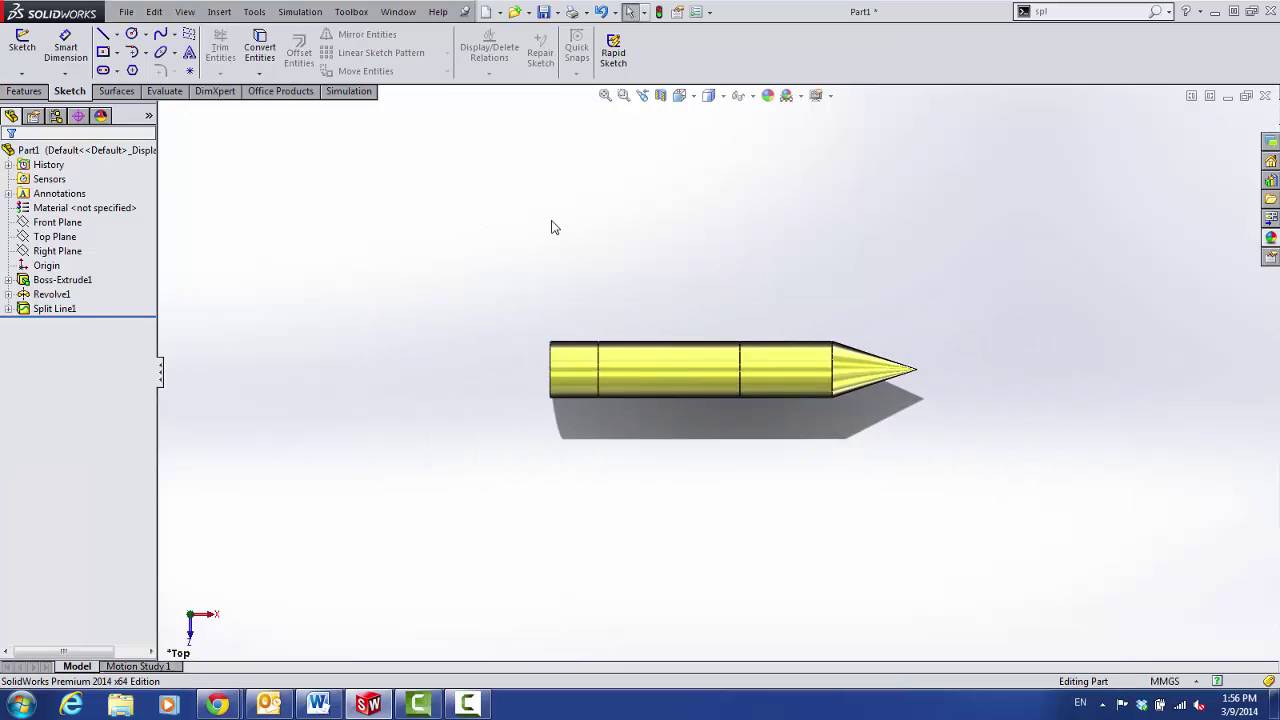
{"action": "scroll", "coordinate": [631, 317], "scroll_direction": "down", "scroll_amount": 3}
{"action": "mouse_move", "coordinate": [631, 317]}
{"action": "middle_mouse_down"}
{"action": "mouse_move", "coordinate": [645, 239]}
{"action": "mouse_move", "coordinate": [671, 275]}
{"action": "middle_mouse_up"}
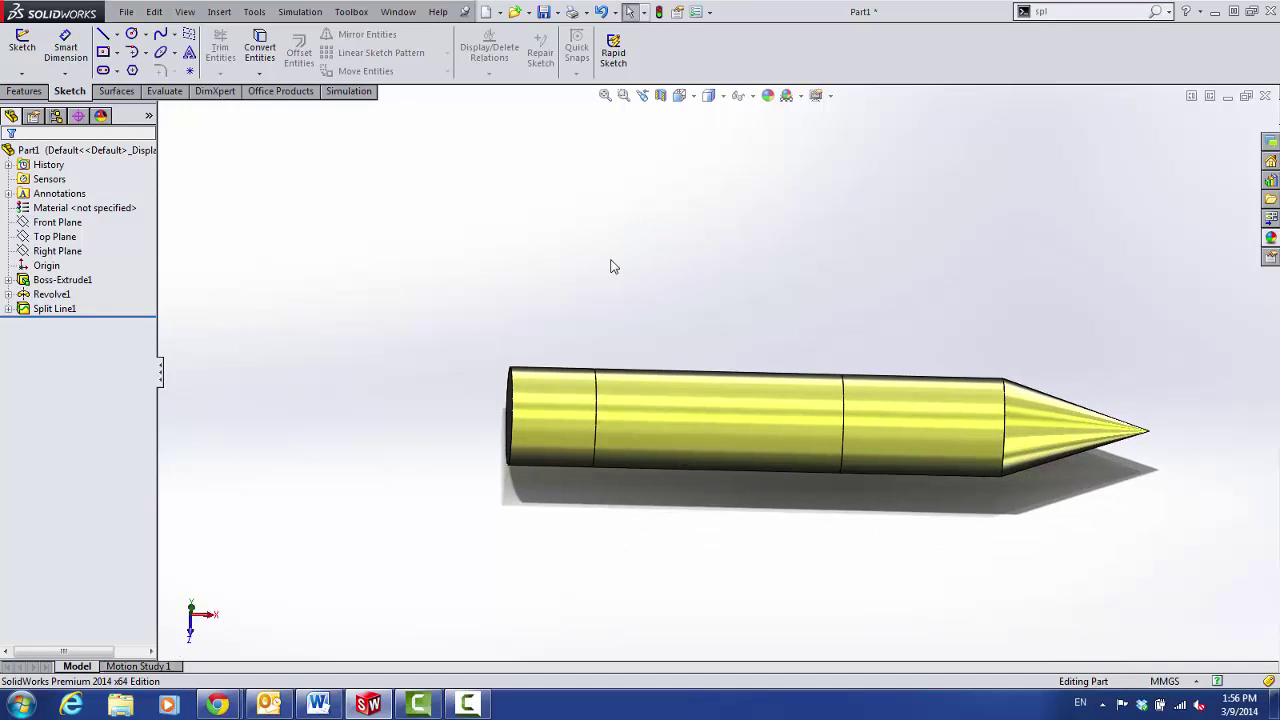
{"action": "scroll", "coordinate": [870, 420], "scroll_direction": "up", "scroll_amount": 3}
{"action": "scroll", "coordinate": [790, 410], "scroll_direction": "down", "scroll_amount": 3}
{"action": "scroll", "coordinate": [710, 350], "scroll_direction": "down", "scroll_amount": 2}
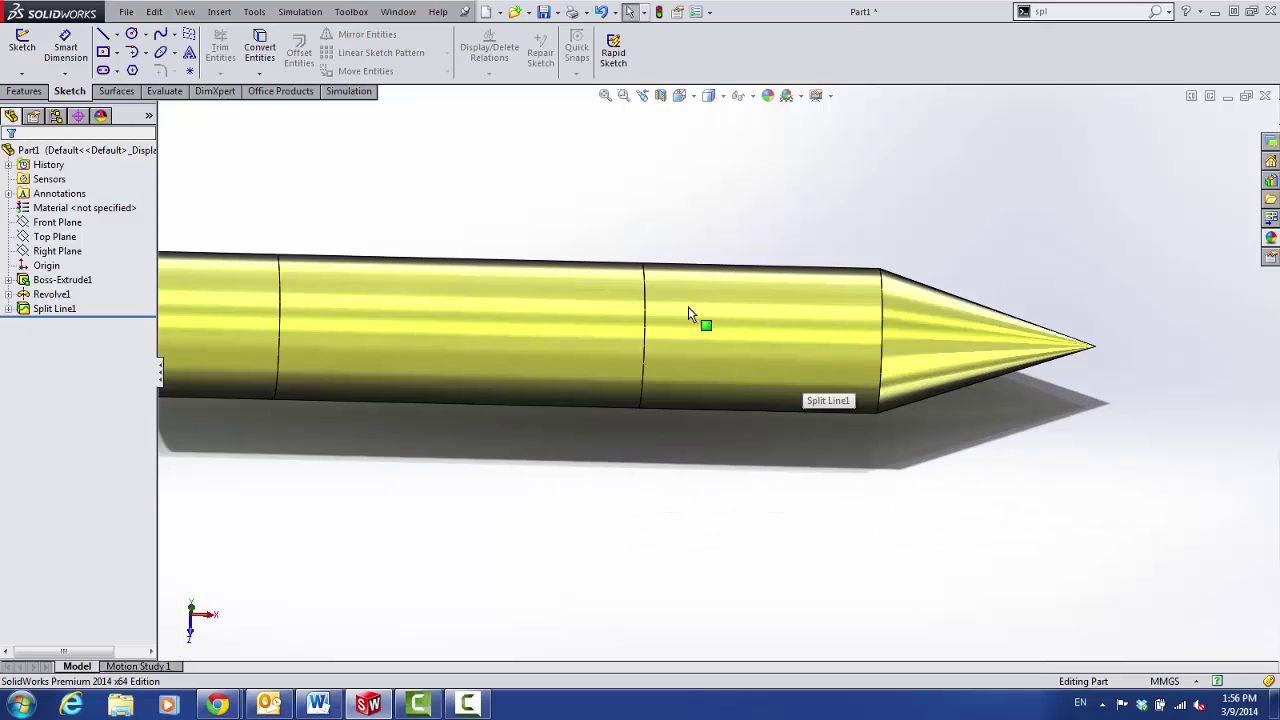
{"action": "scroll", "coordinate": [700, 330], "scroll_direction": "up", "scroll_amount": 2}
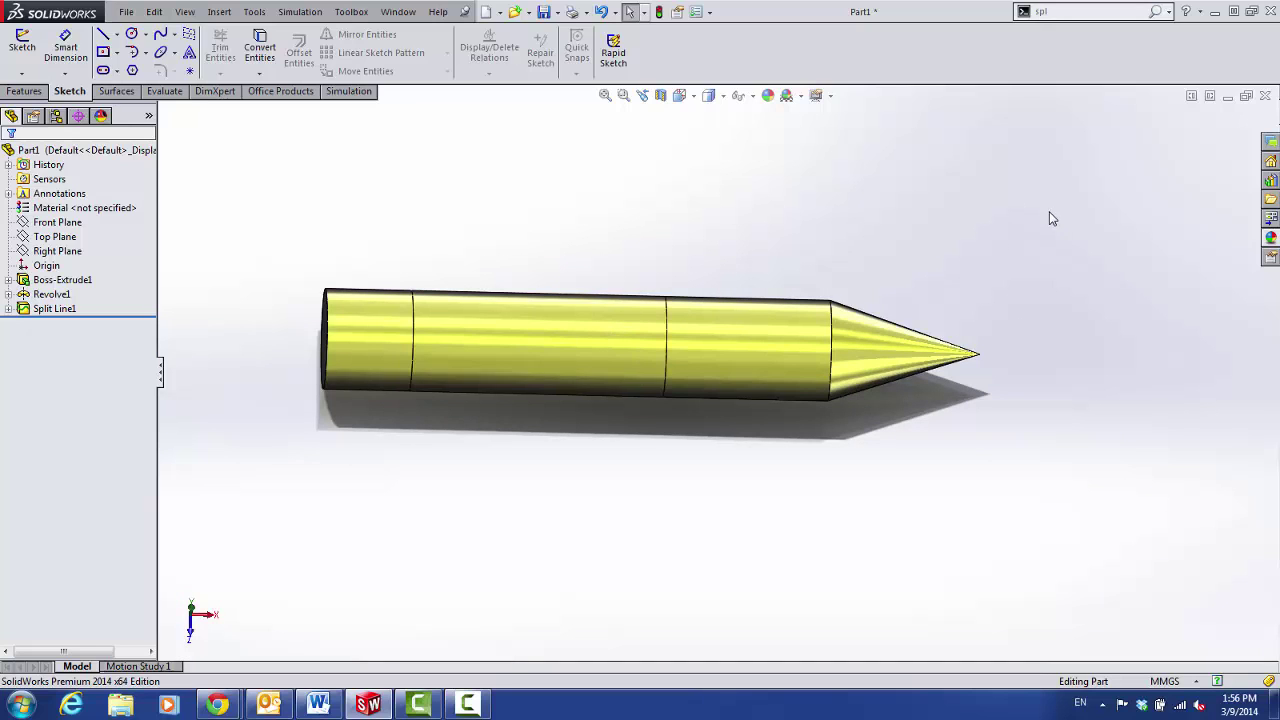
{"action": "left_click", "coordinate": [1272, 182]}
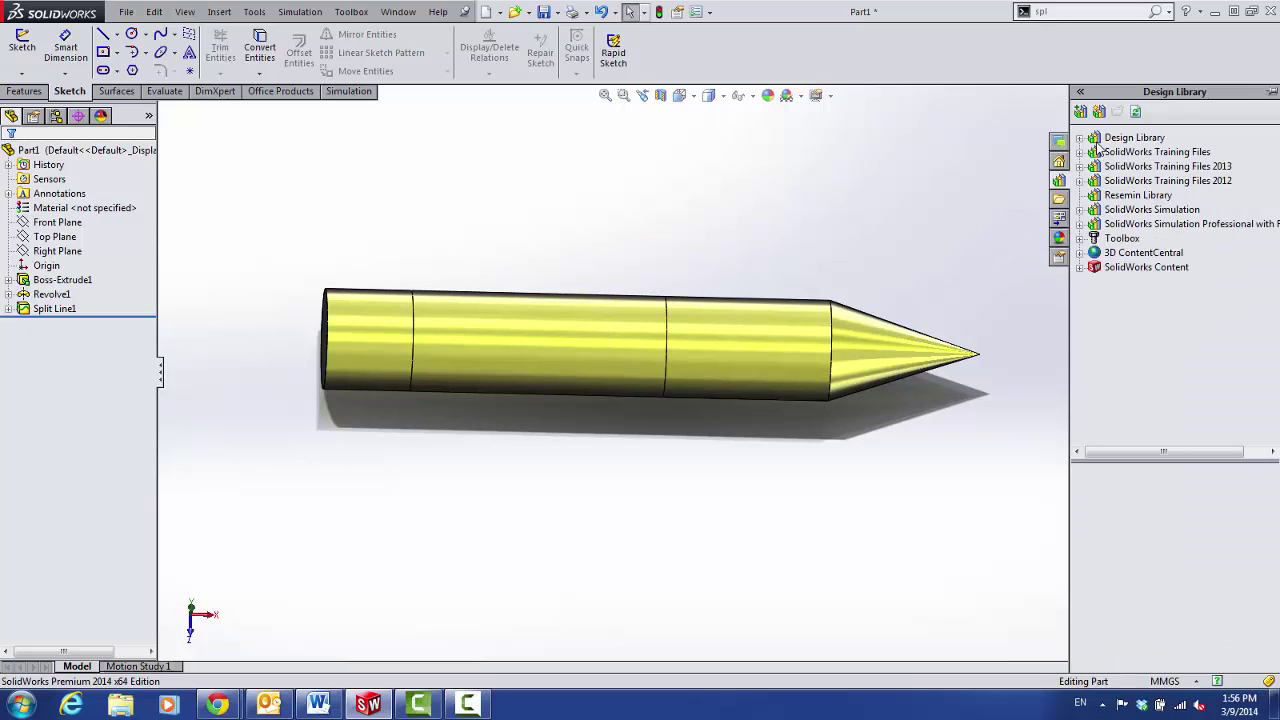
{"action": "left_click", "coordinate": [1059, 237]}
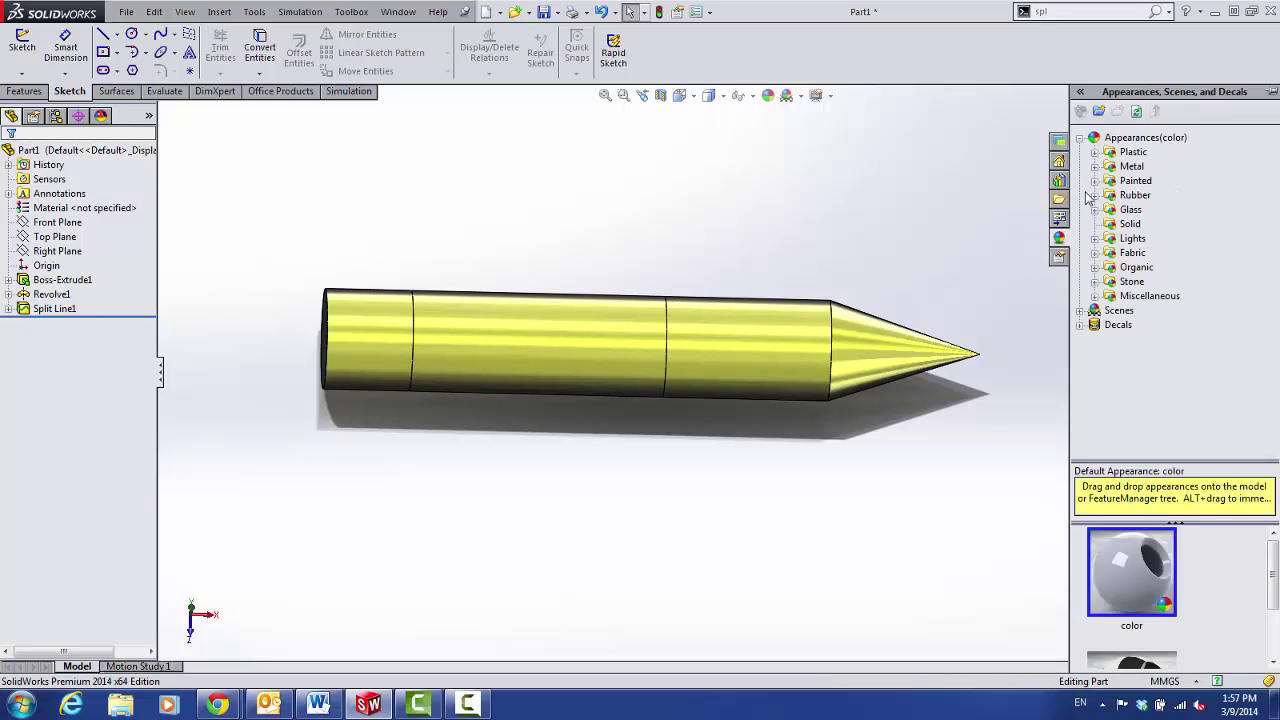
{"action": "right_click", "coordinate": [1125, 138]}
{"action": "left_click", "coordinate": [1145, 147]}
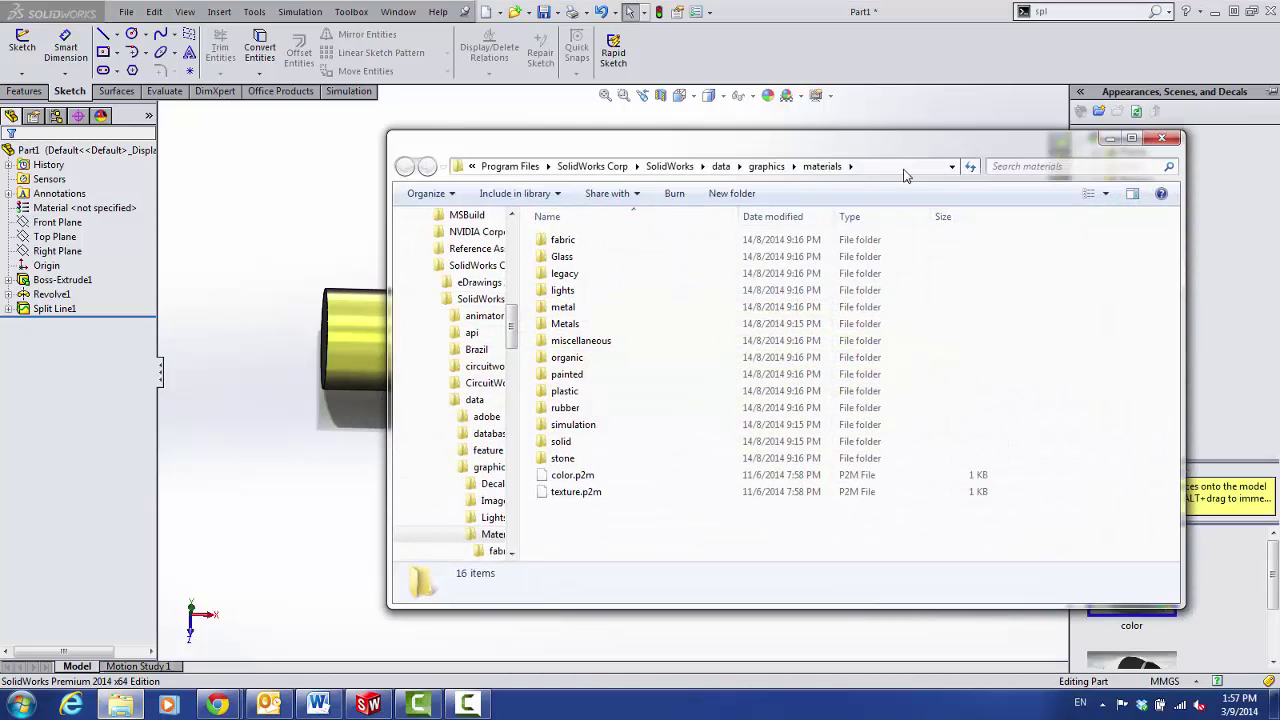
{"action": "left_click", "coordinate": [1015, 167]}
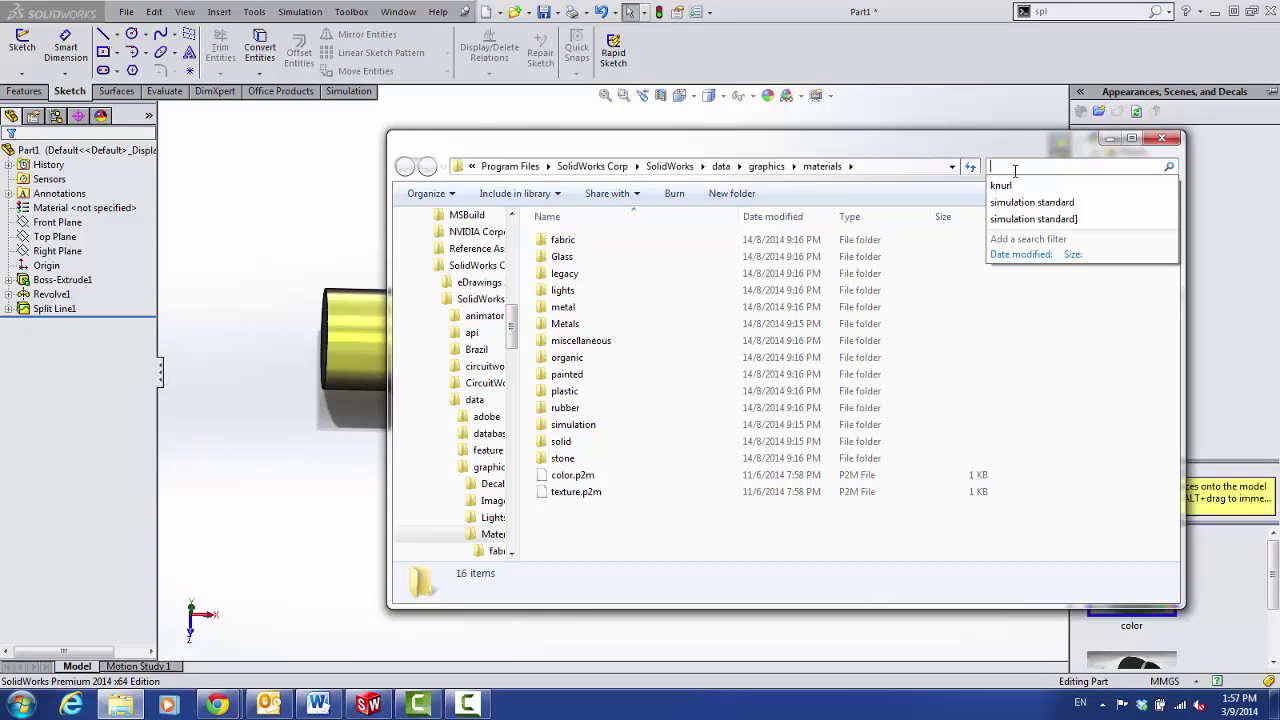
{"action": "left_click", "coordinate": [1003, 186]}
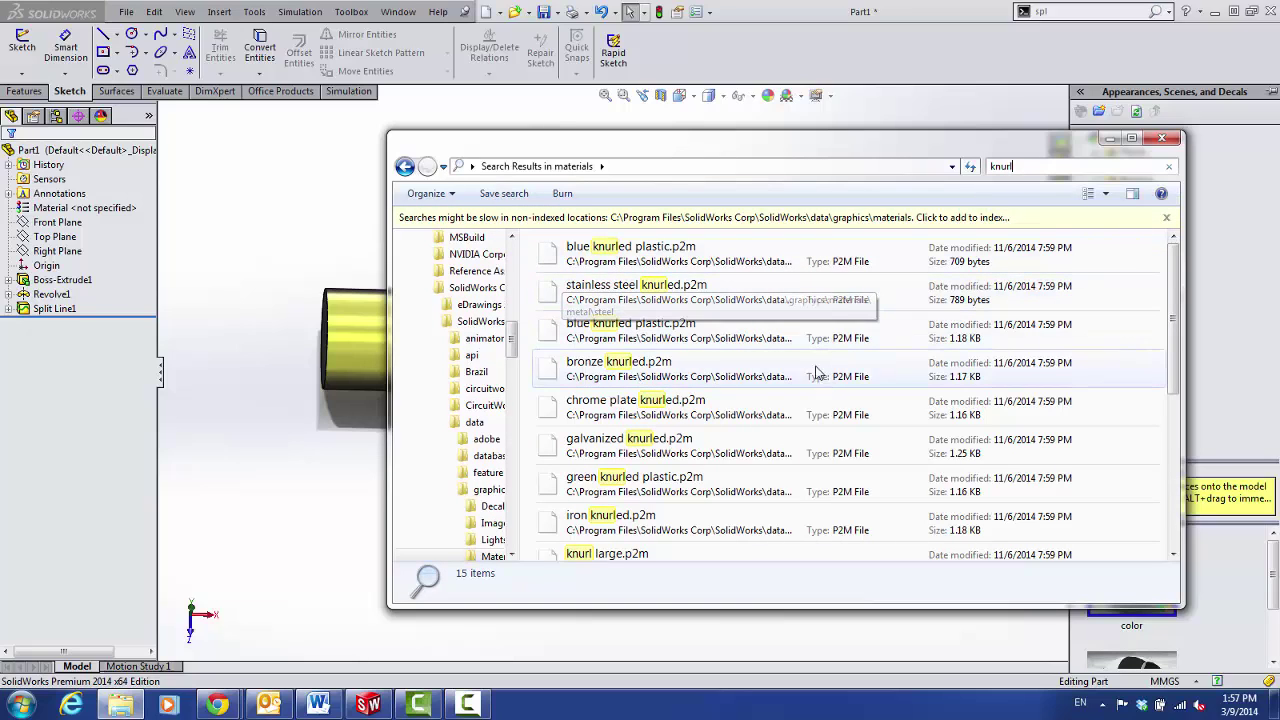
{"action": "left_click", "coordinate": [650, 292]}
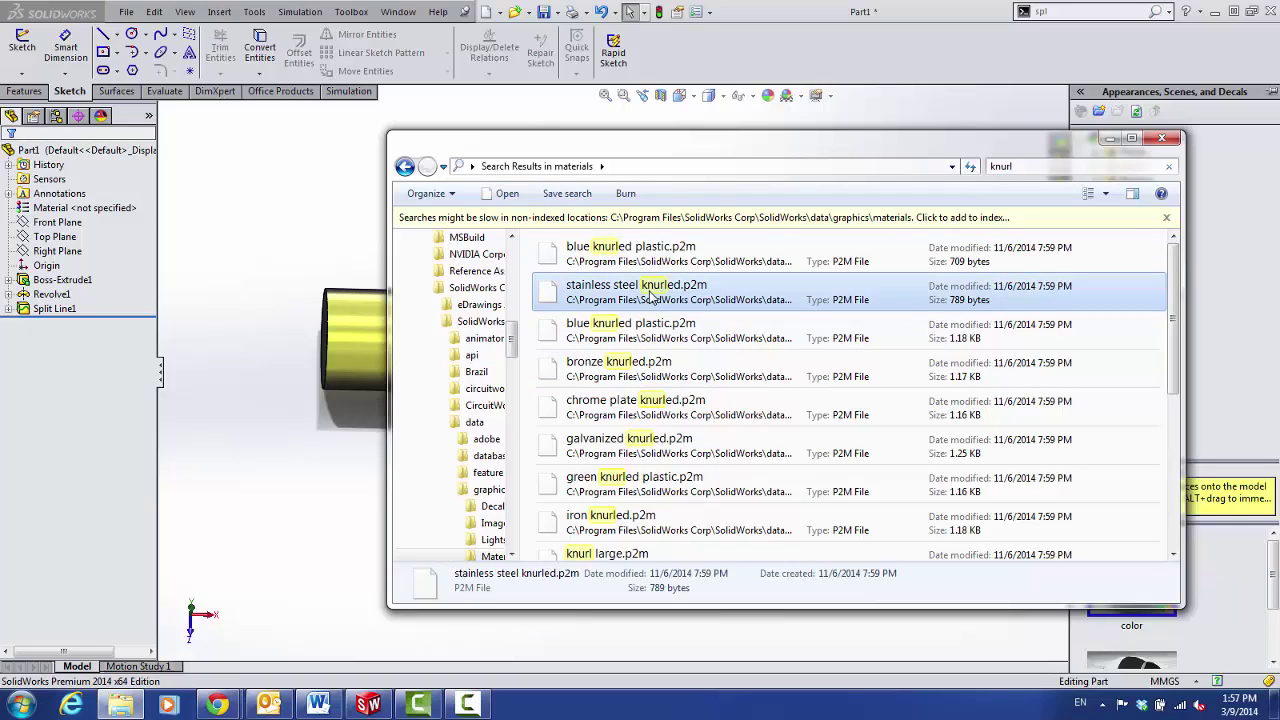
{"action": "left_click", "coordinate": [1163, 142]}
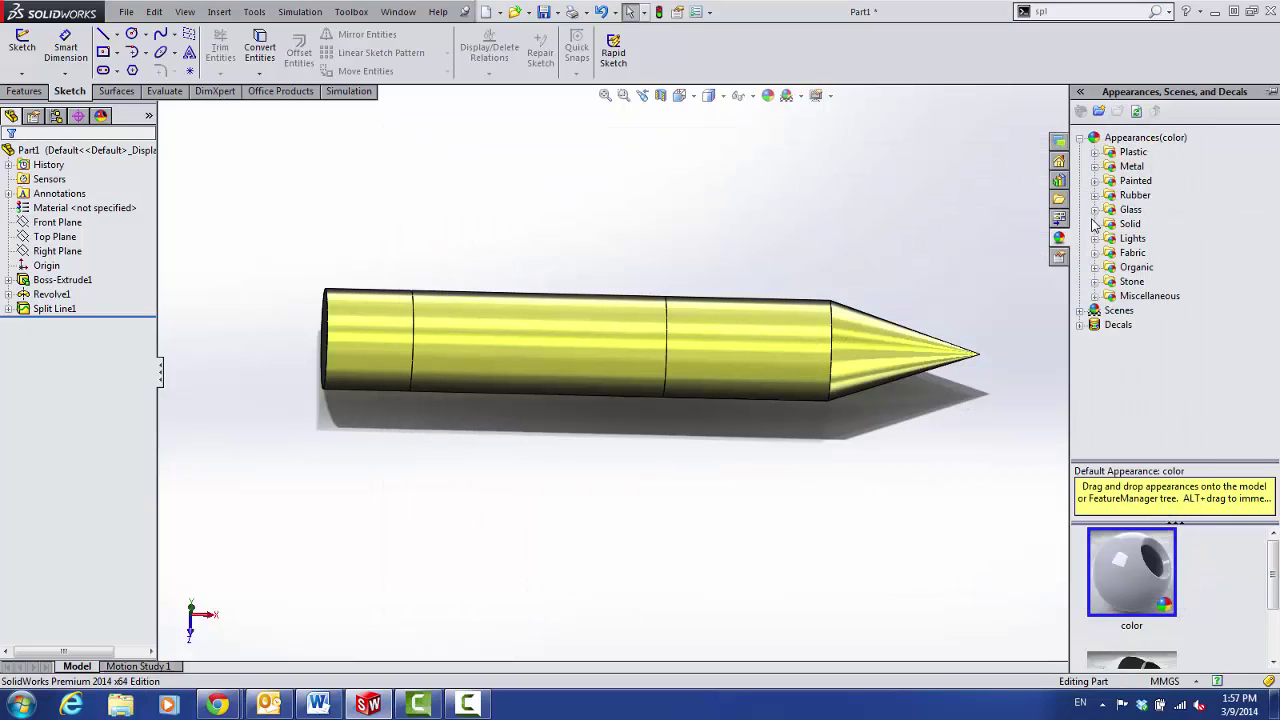
Apply the Steel stainless steel knurled appearance to only the pencil's middle split-line band
{"action": "left_click", "coordinate": [1094, 166]}
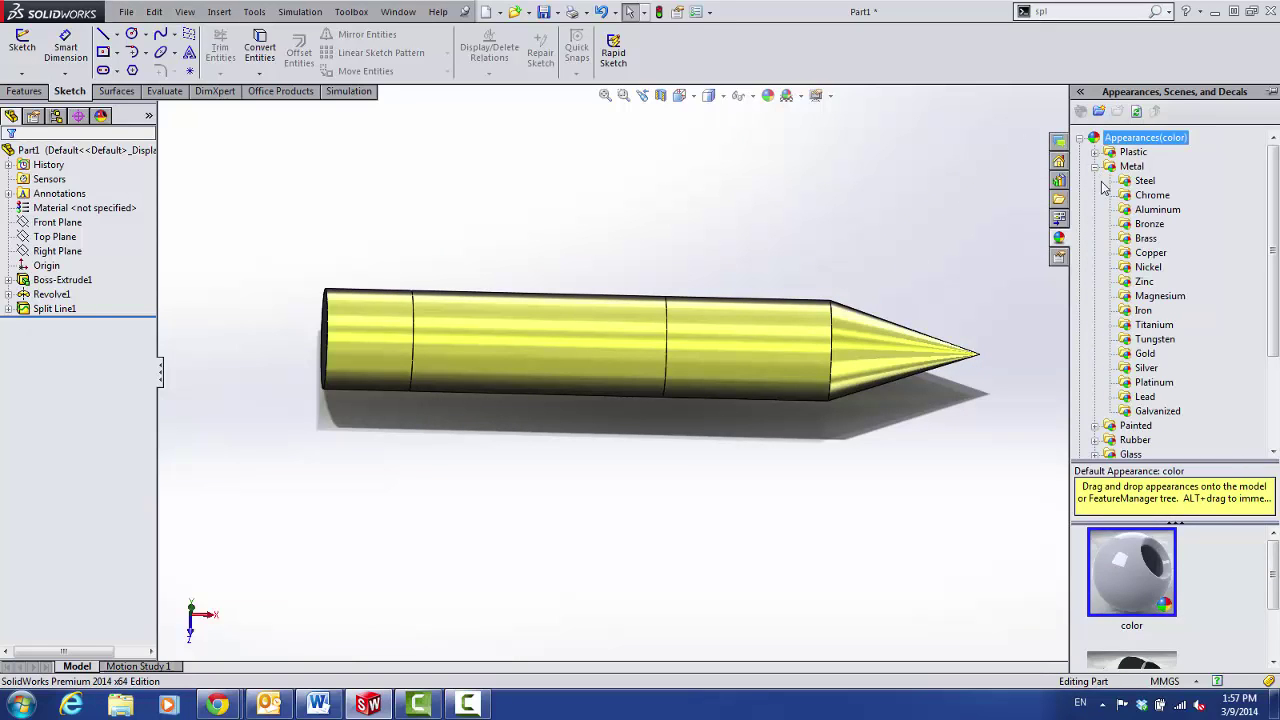
{"action": "left_click", "coordinate": [1144, 181]}
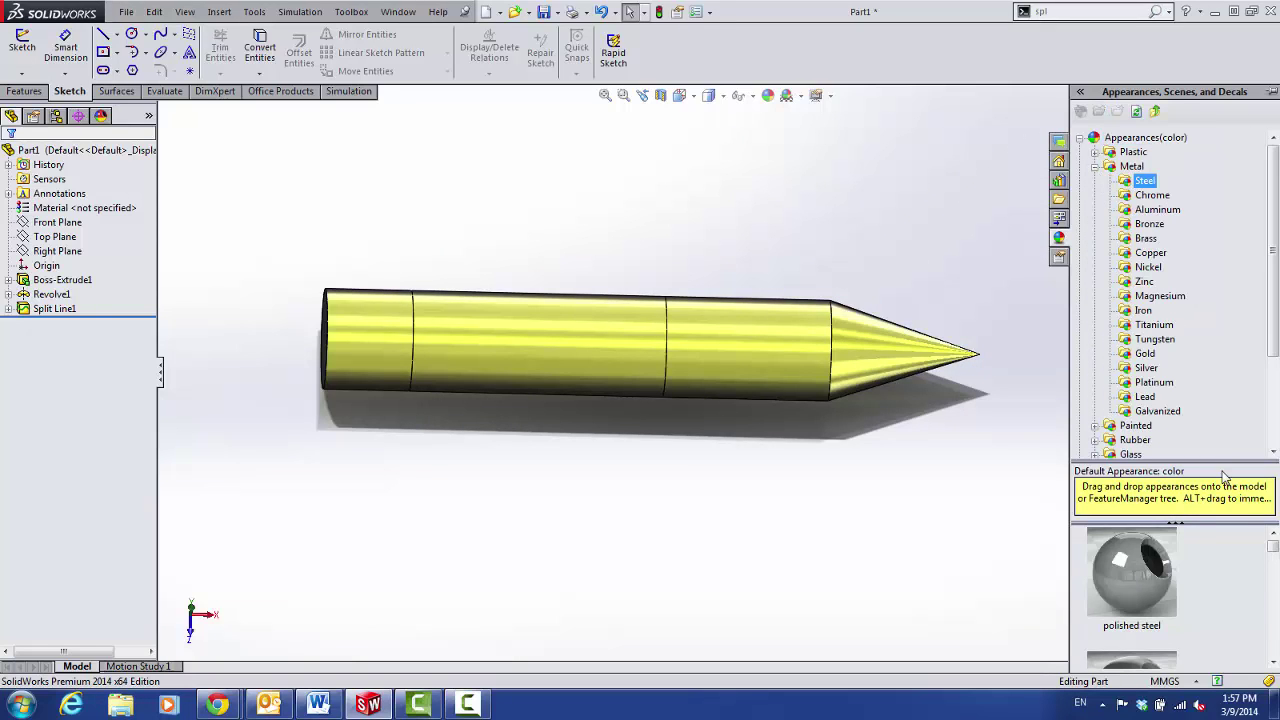
{"action": "left_click_drag", "start_coordinate": [1230, 462], "coordinate": [1230, 302]}
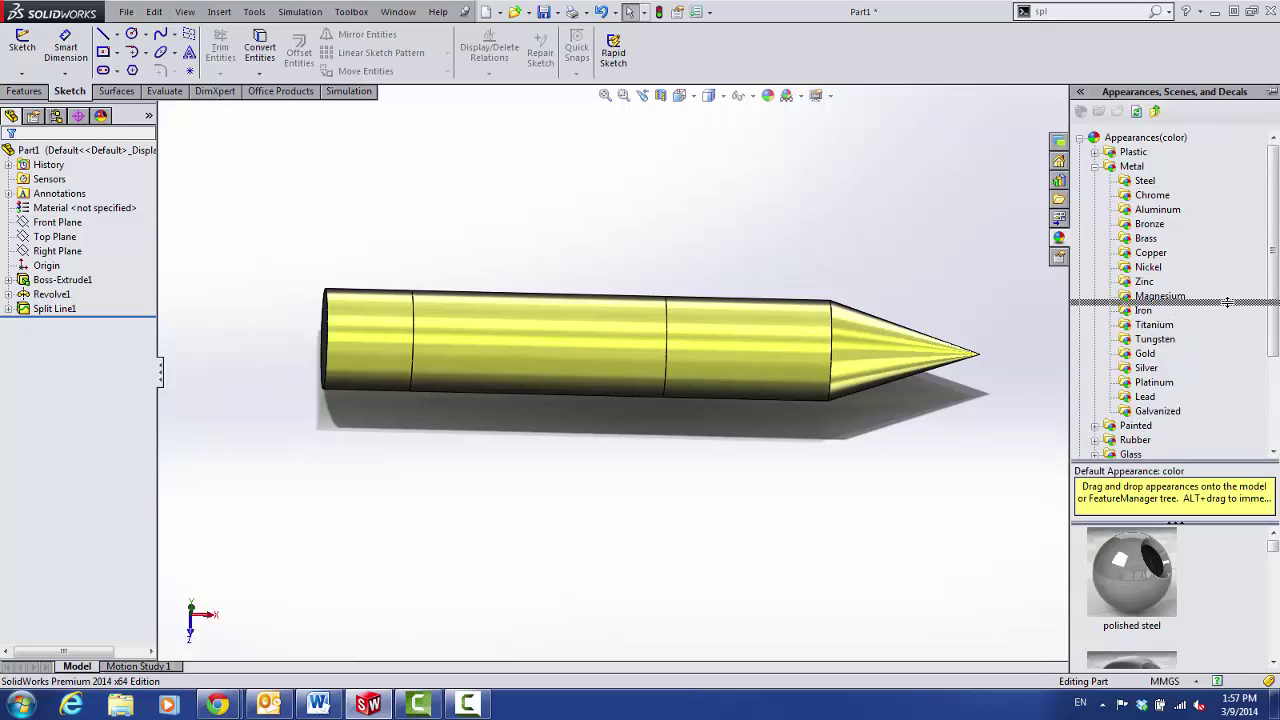
{"action": "scroll", "coordinate": [1196, 467], "scroll_direction": "down", "scroll_amount": 3}
{"action": "scroll", "coordinate": [1197, 463], "scroll_direction": "down", "scroll_amount": 2}
{"action": "scroll", "coordinate": [1197, 463], "scroll_direction": "down", "scroll_amount": 2}
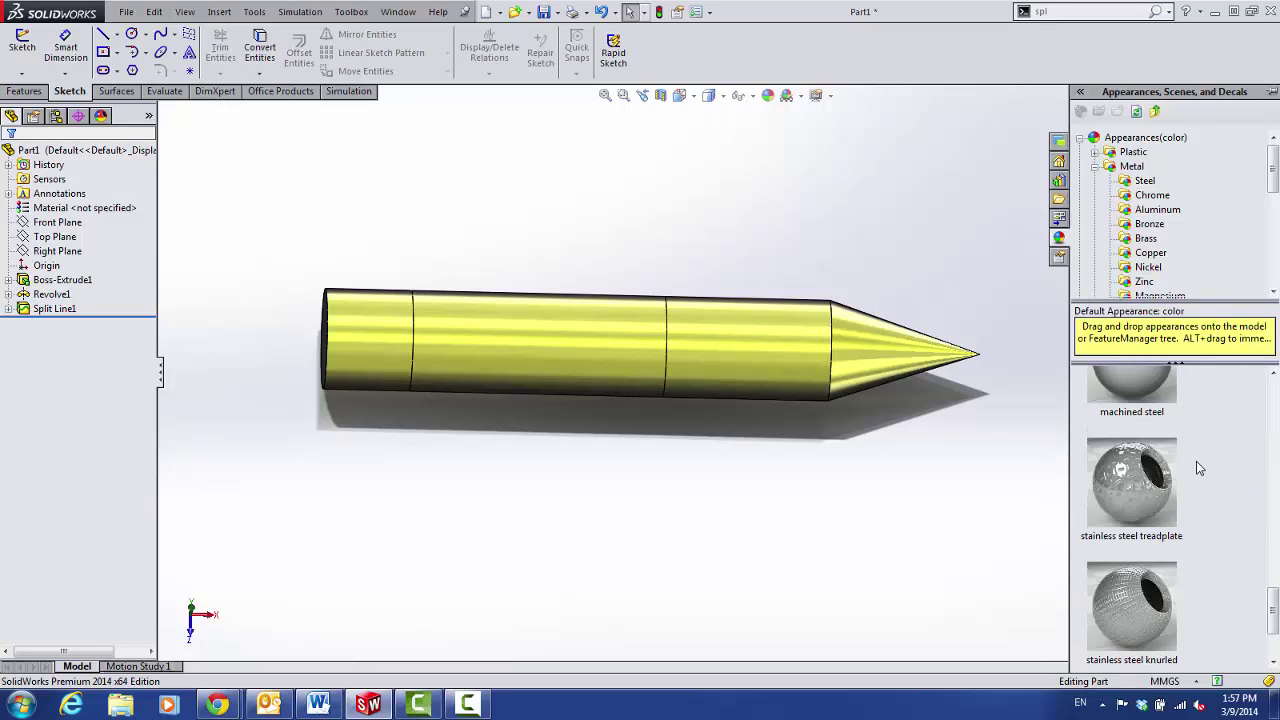
{"action": "scroll", "coordinate": [1197, 463], "scroll_direction": "down", "scroll_amount": 2}
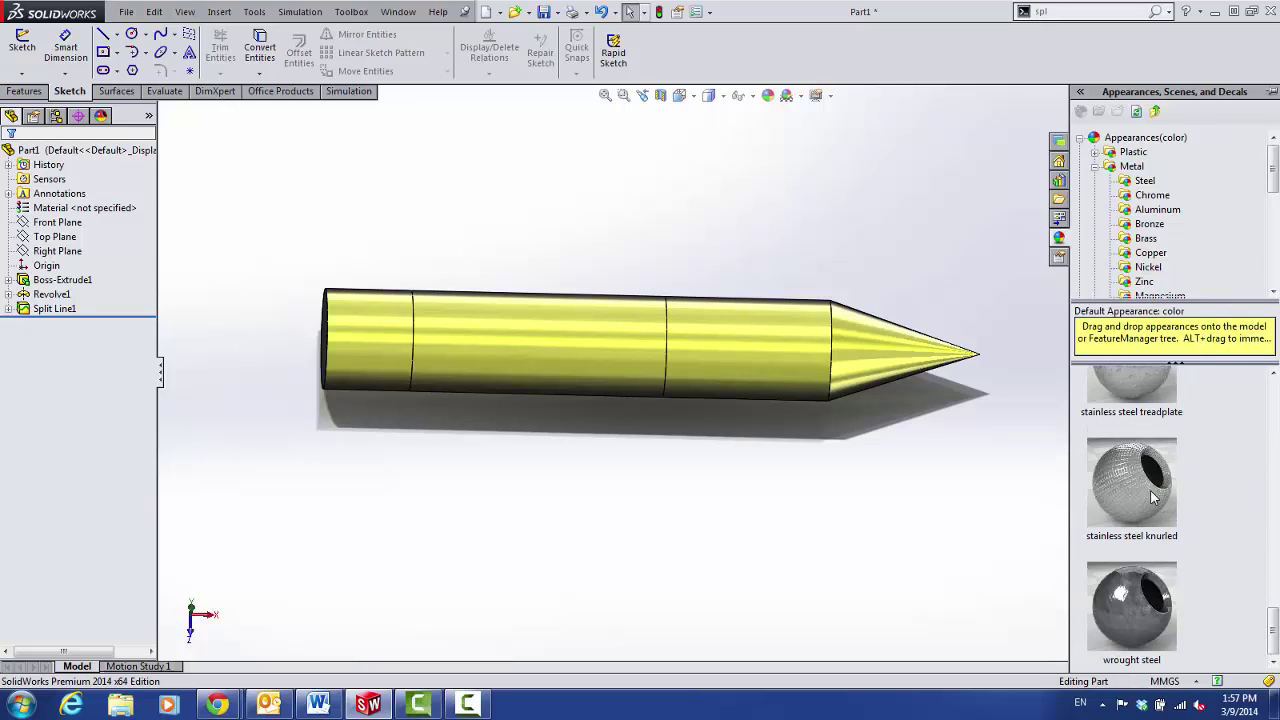
{"action": "left_click_drag", "start_coordinate": [1158, 500], "coordinate": [567, 345]}
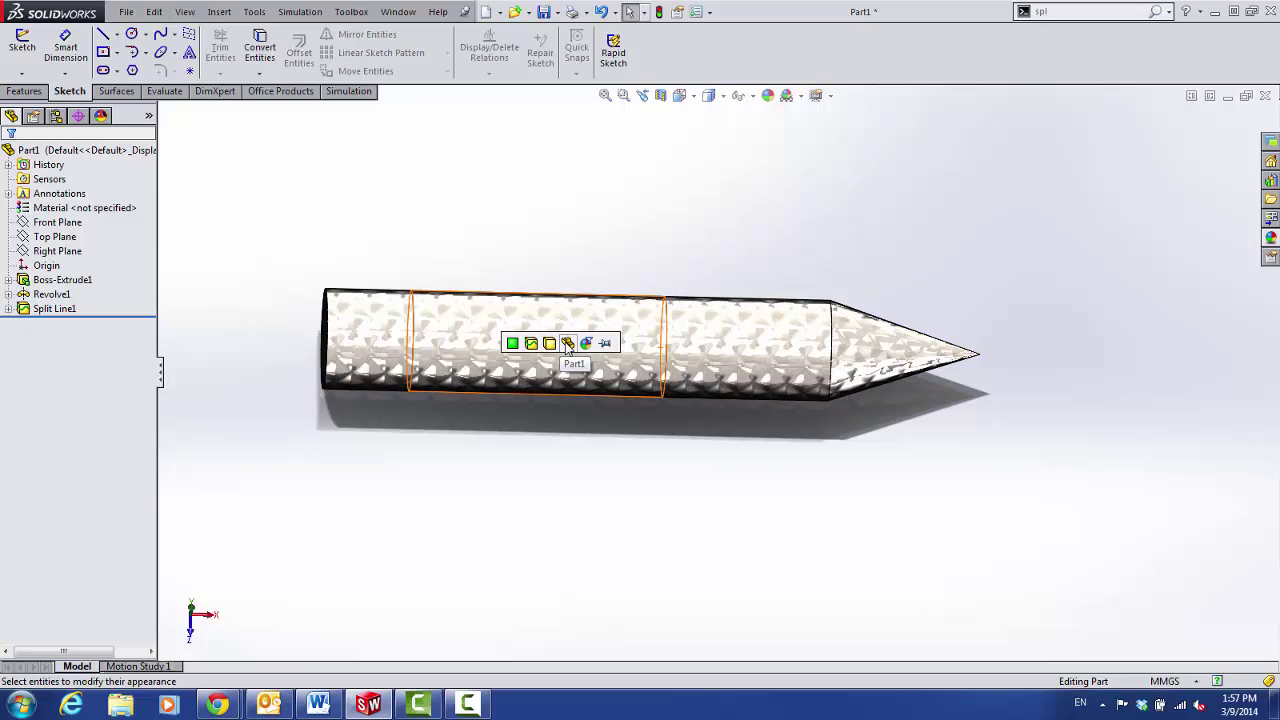
{"action": "left_click", "coordinate": [513, 342]}
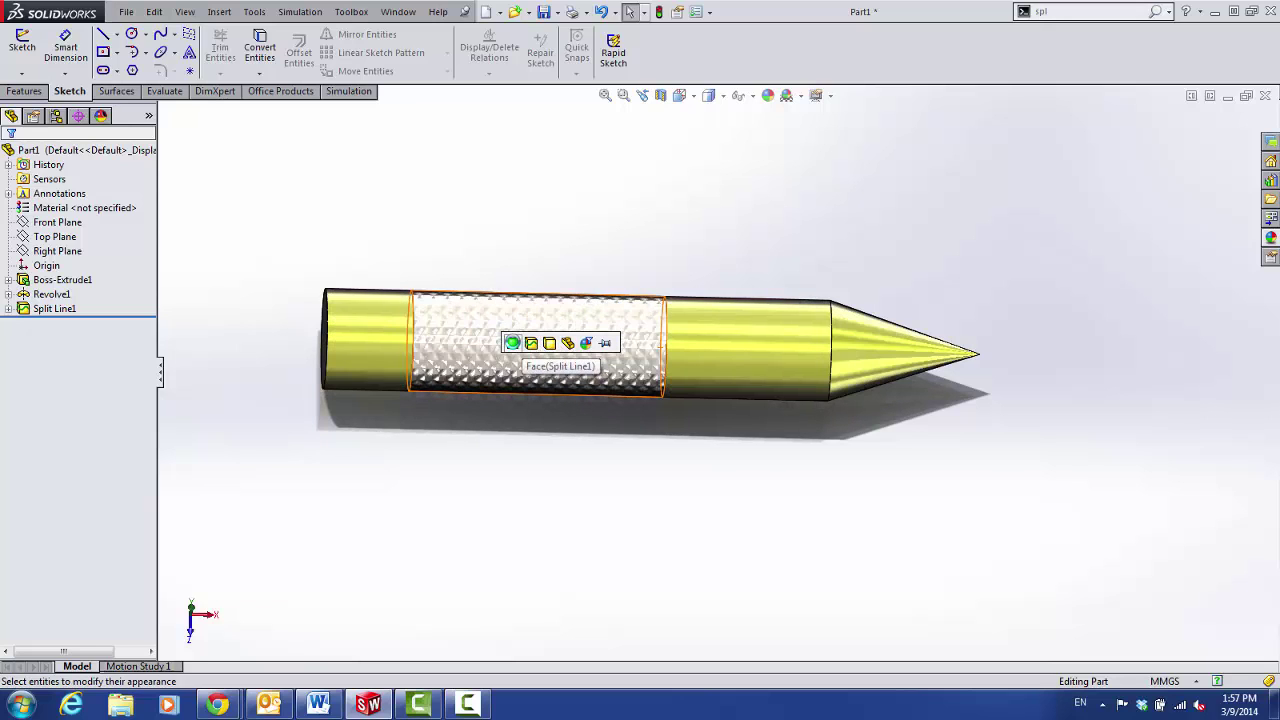
{"action": "middle_click_drag", "start_coordinate": [640, 252], "coordinate": [745, 235]}
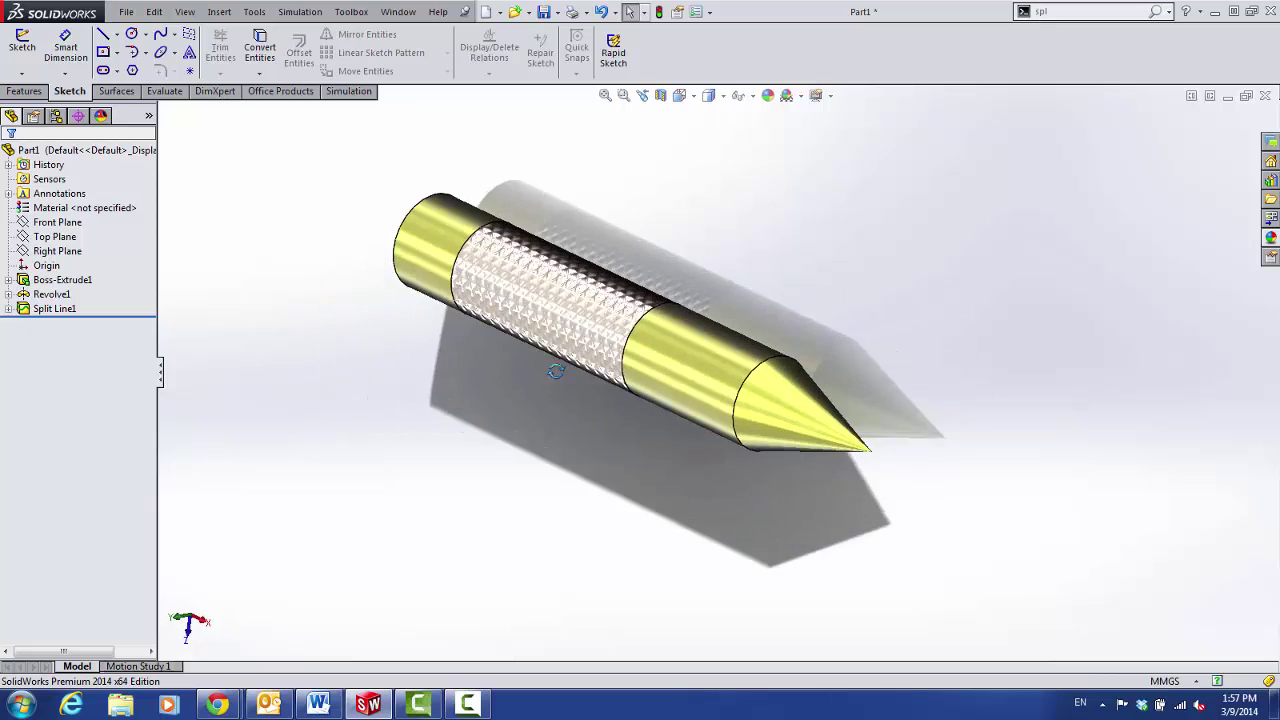
Toggle RealView Graphics off and back on
{"action": "left_click", "coordinate": [818, 95]}
{"action": "left_click", "coordinate": [824, 116]}
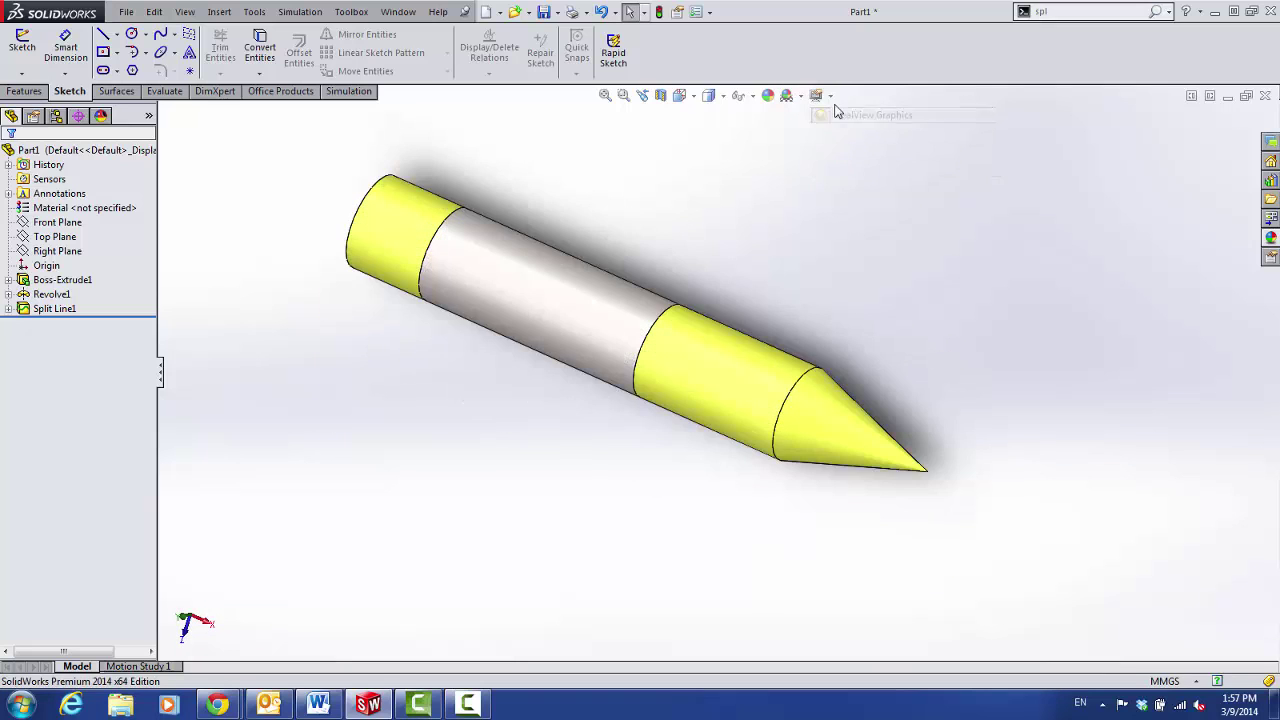
{"action": "left_click", "coordinate": [818, 95]}
{"action": "left_click", "coordinate": [823, 116]}
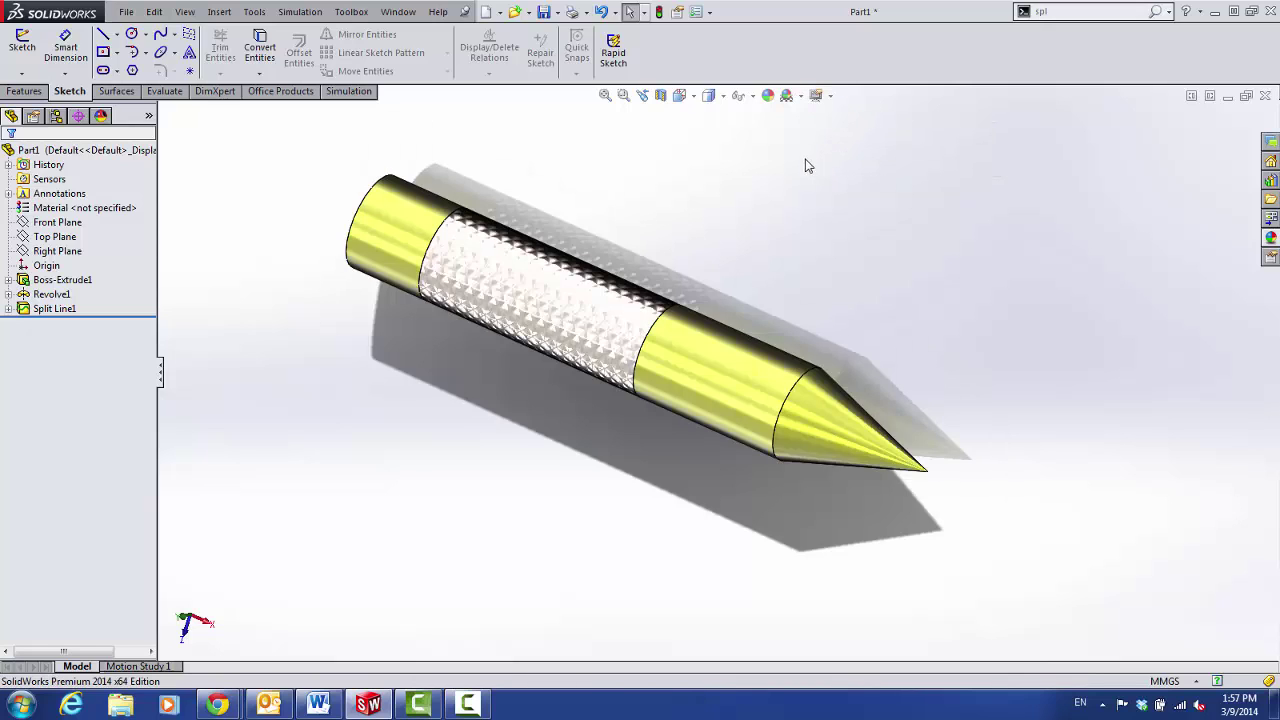
Zoom to fit the pencil and set the view orientation to Isometric
{"action": "scroll", "coordinate": [611, 188], "scroll_direction": "down", "scroll_amount": 3}
{"action": "scroll", "coordinate": [589, 211], "scroll_direction": "down", "scroll_amount": 2}
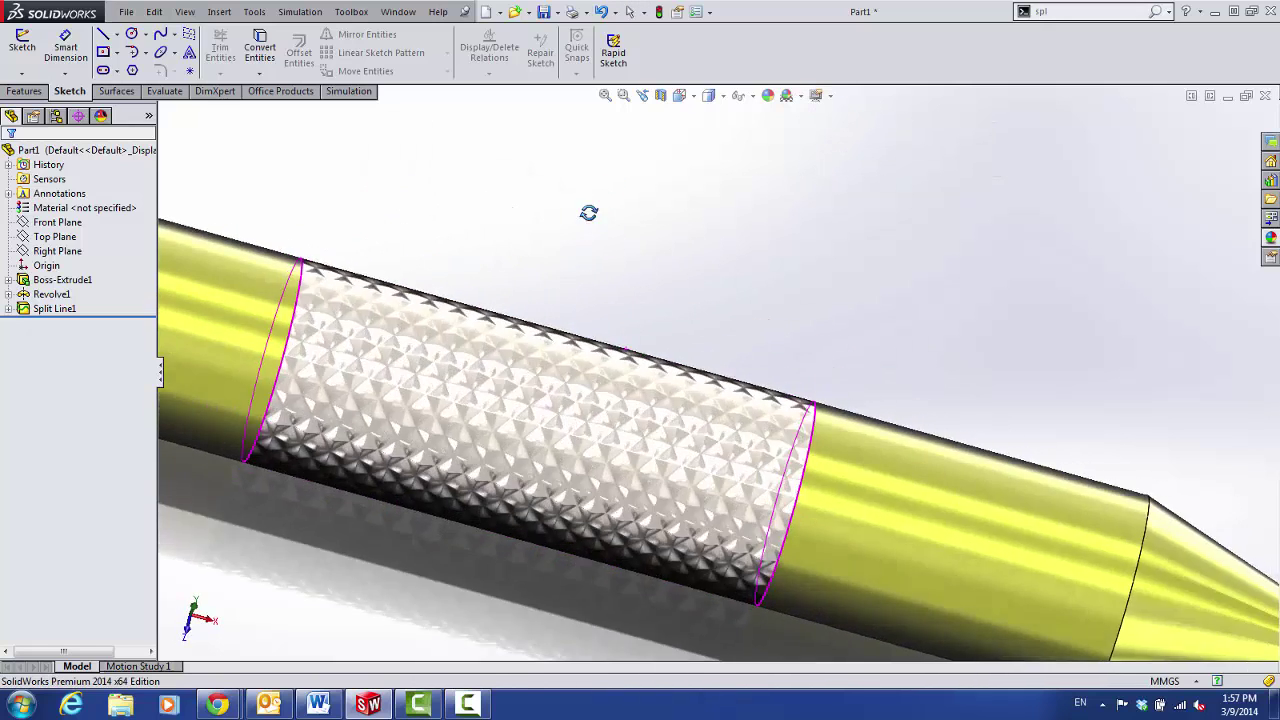
{"action": "scroll", "coordinate": [612, 164], "scroll_direction": "down", "scroll_amount": 2}
{"action": "key", "text": "f"}
{"action": "key", "text": "ctrl+7"}
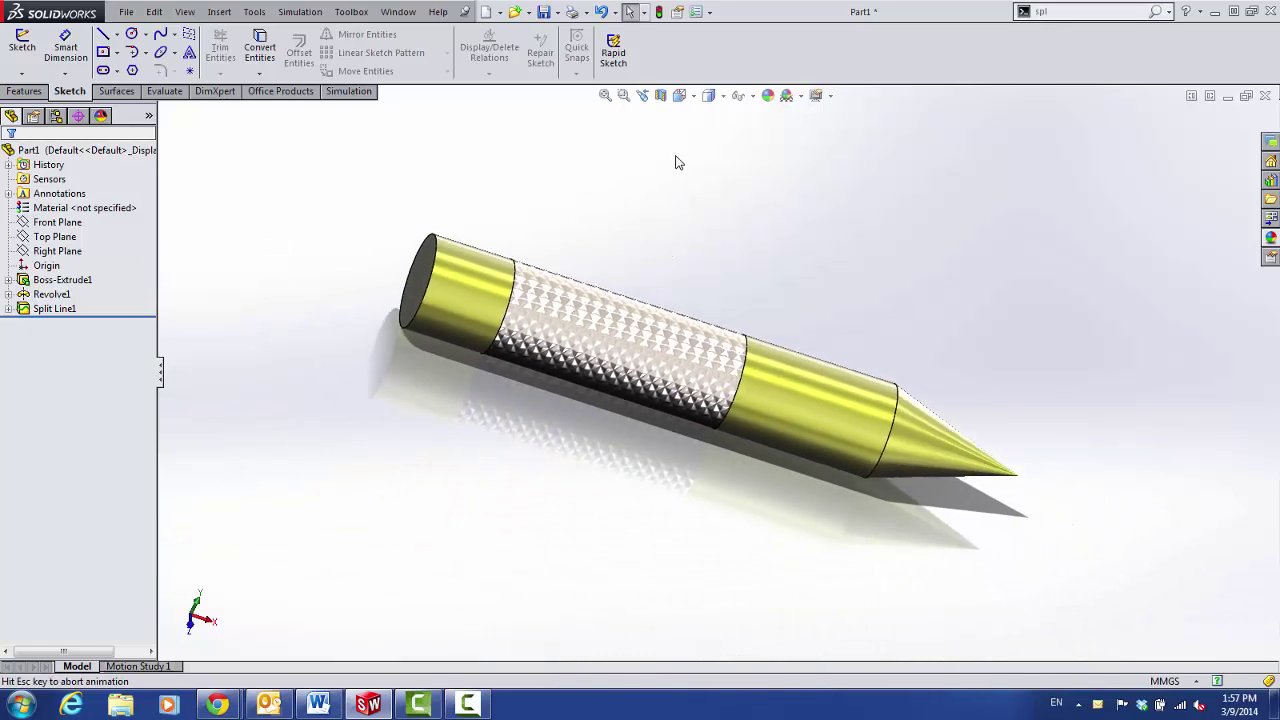
{"action": "left_click", "coordinate": [688, 98]}
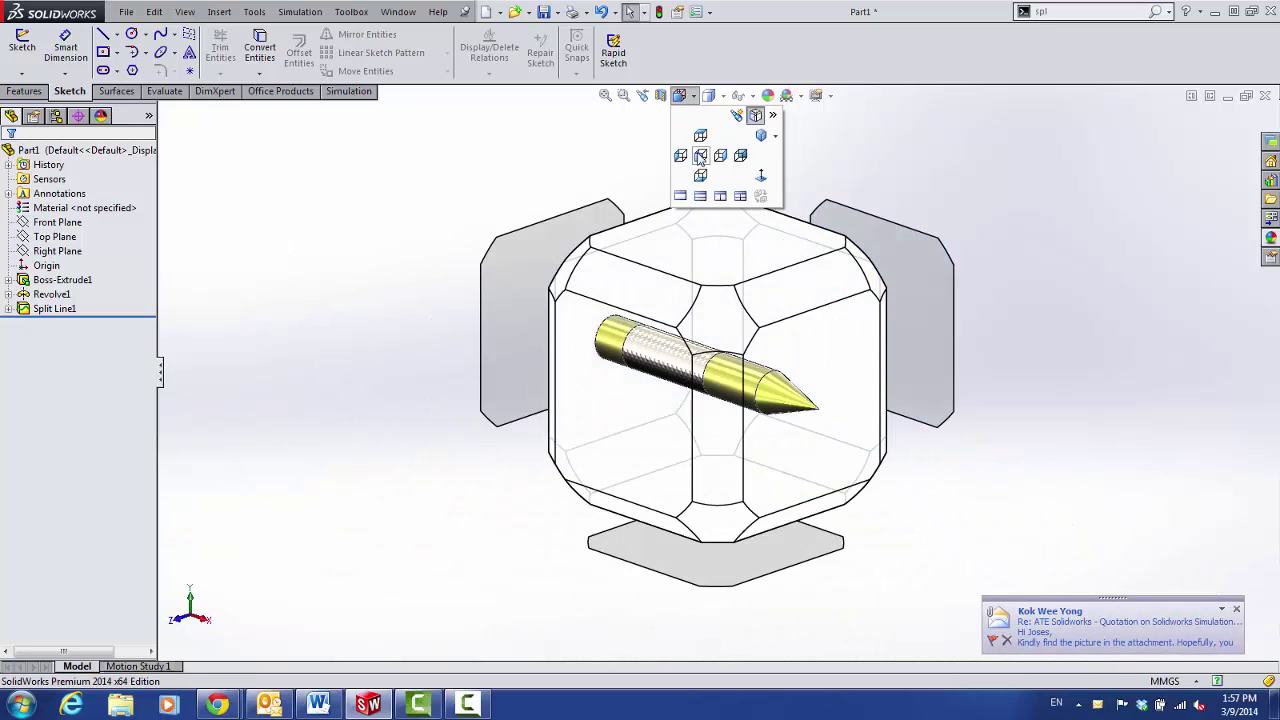
{"action": "left_click", "coordinate": [757, 140]}
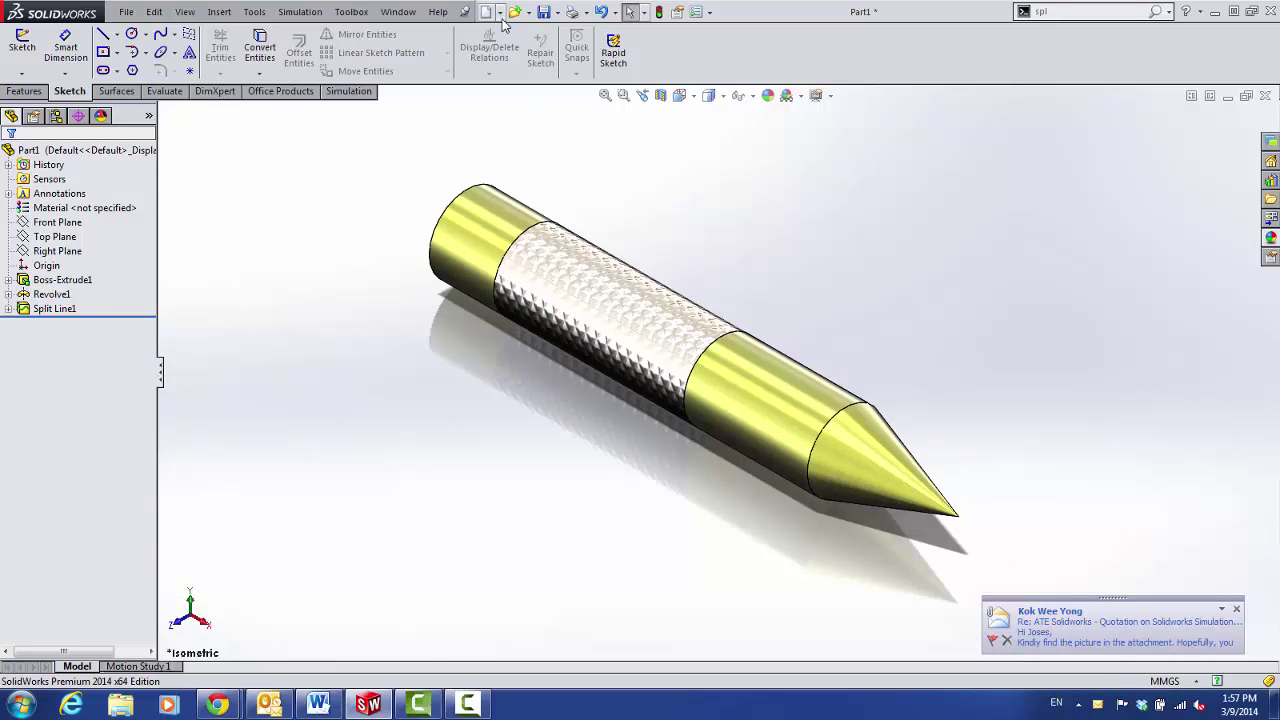
Save the part as Part1 on the Desktop
{"action": "key", "text": "ctrl+s"}
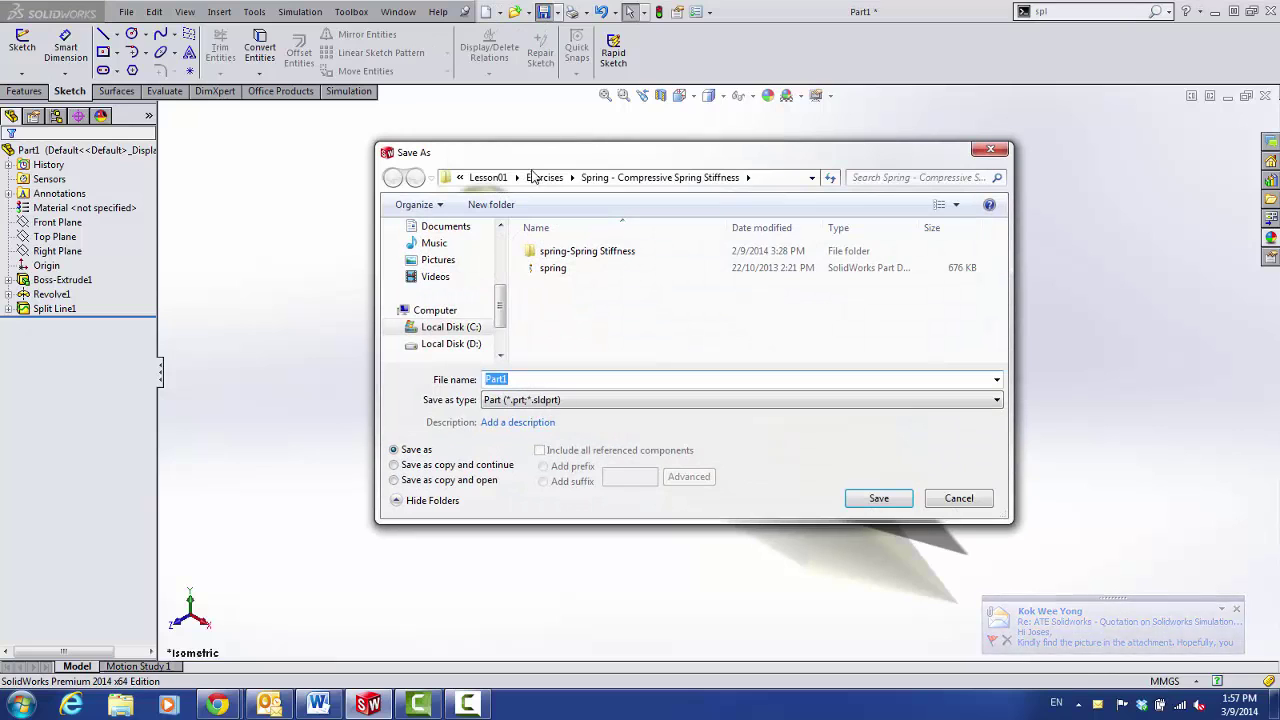
{"action": "left_click_drag", "start_coordinate": [502, 298], "coordinate": [493, 212]}
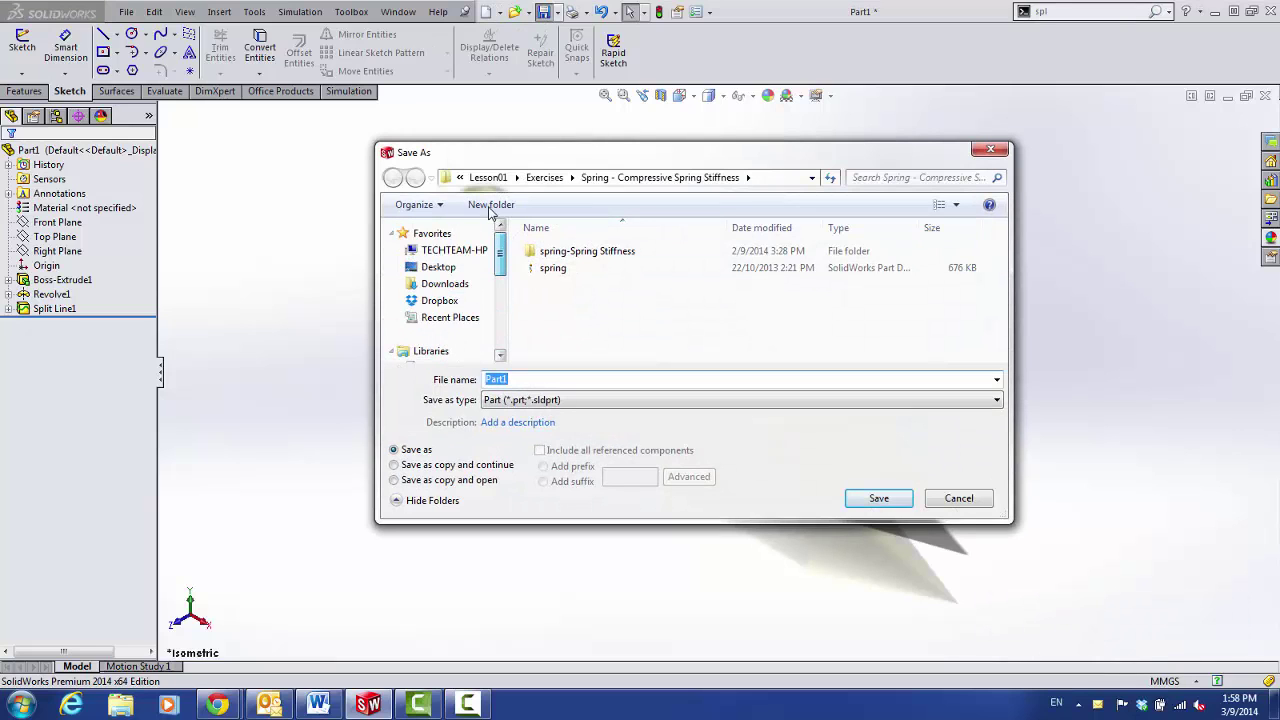
{"action": "left_click", "coordinate": [438, 267]}
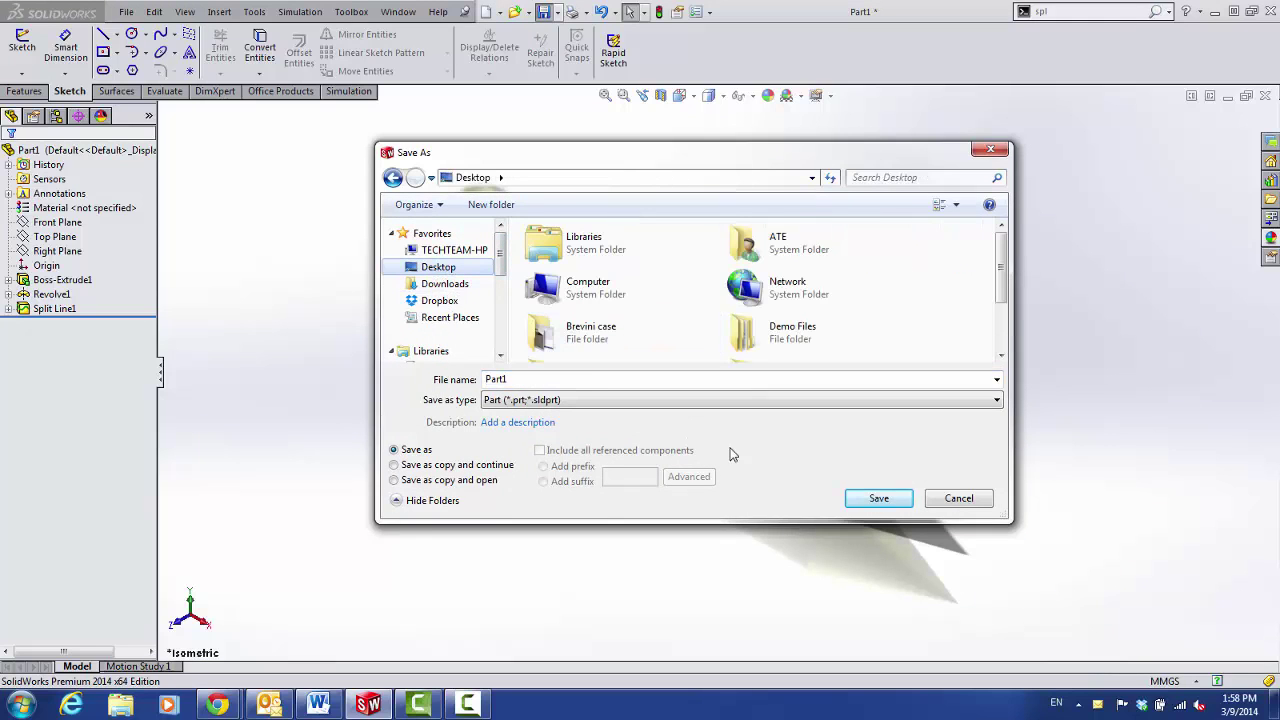
{"action": "left_click", "coordinate": [878, 498]}
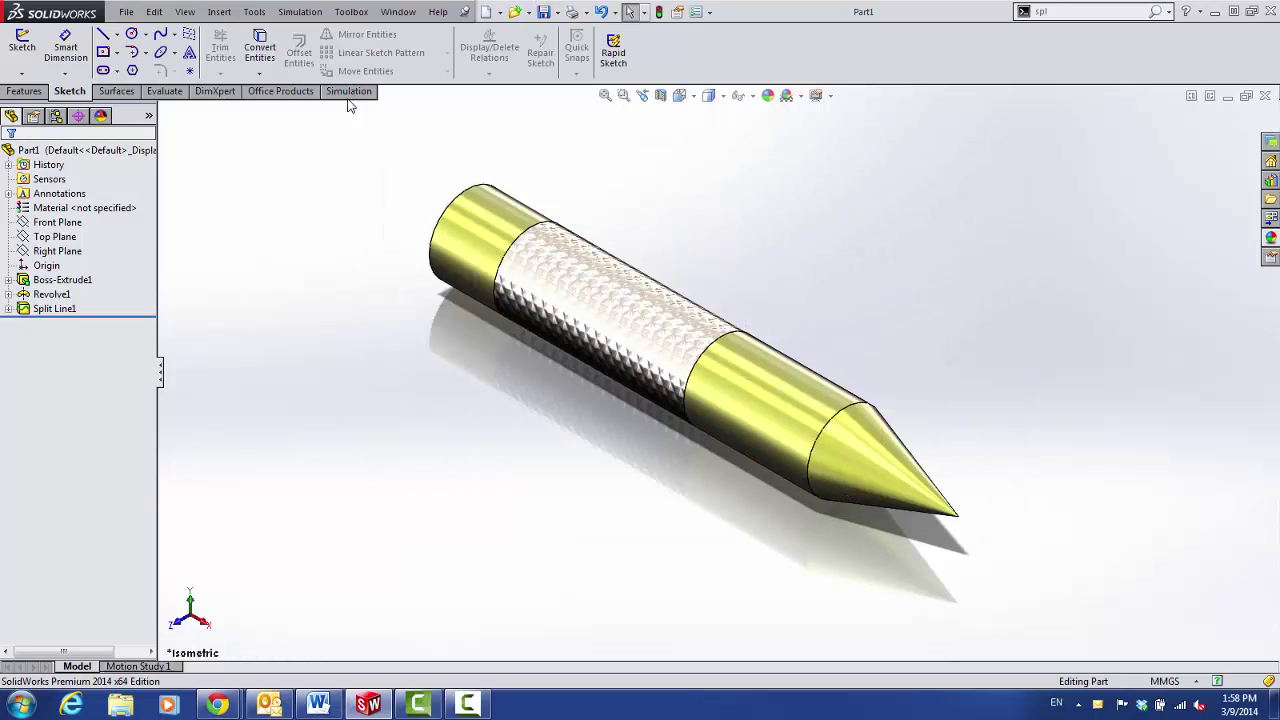
Make a drawing from the part with the 'draw' Tutorial template on an A4 (ISO) sheet
{"action": "left_click", "coordinate": [125, 12]}
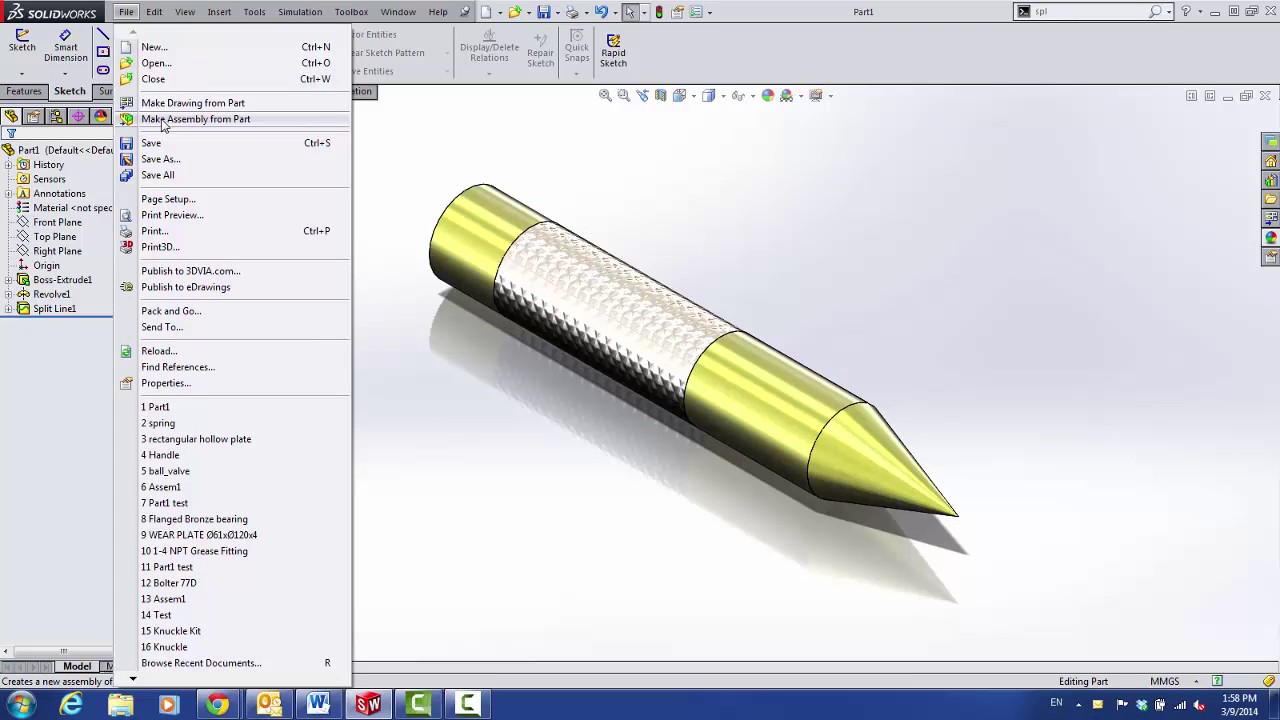
{"action": "left_click", "coordinate": [168, 103]}
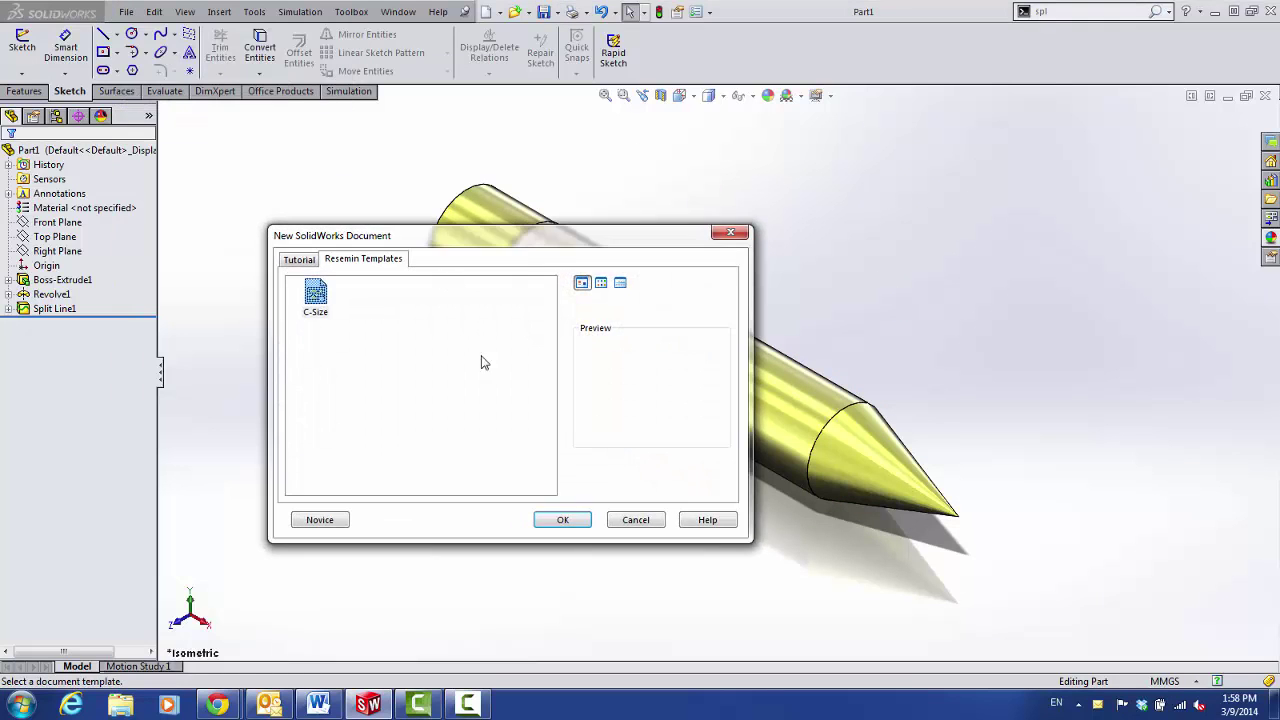
{"action": "left_click", "coordinate": [308, 259]}
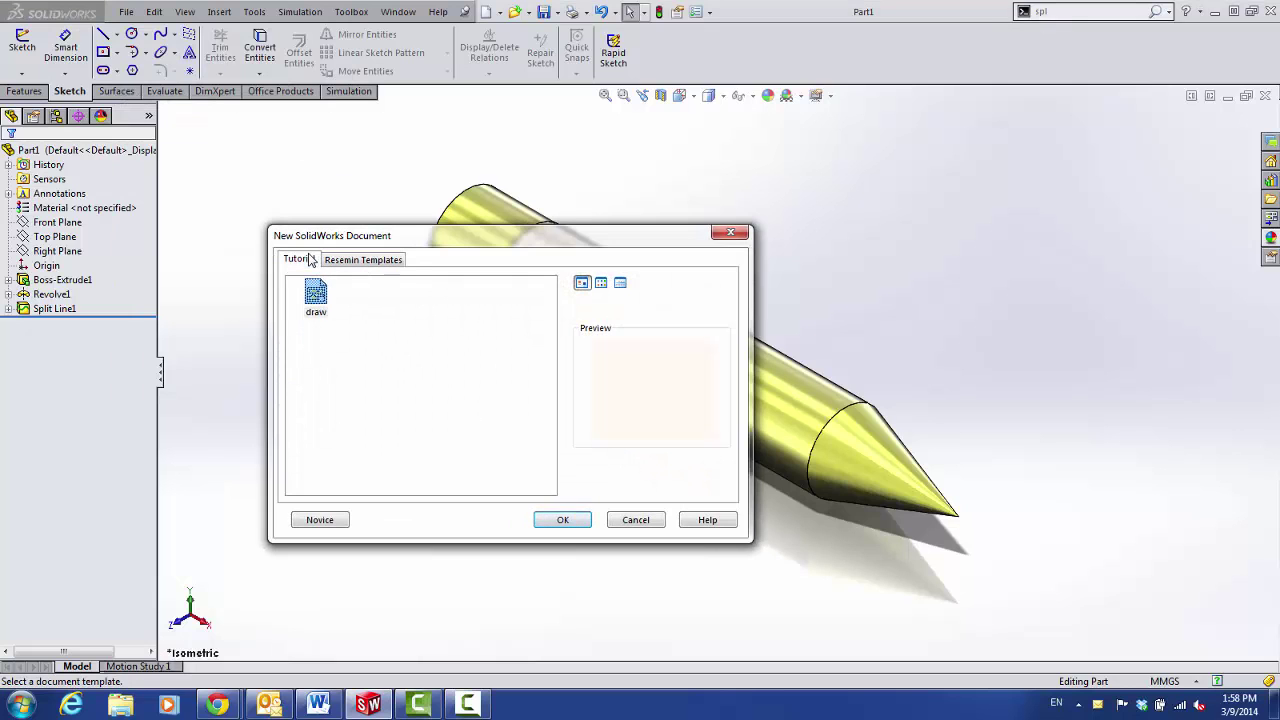
{"action": "left_click", "coordinate": [562, 519]}
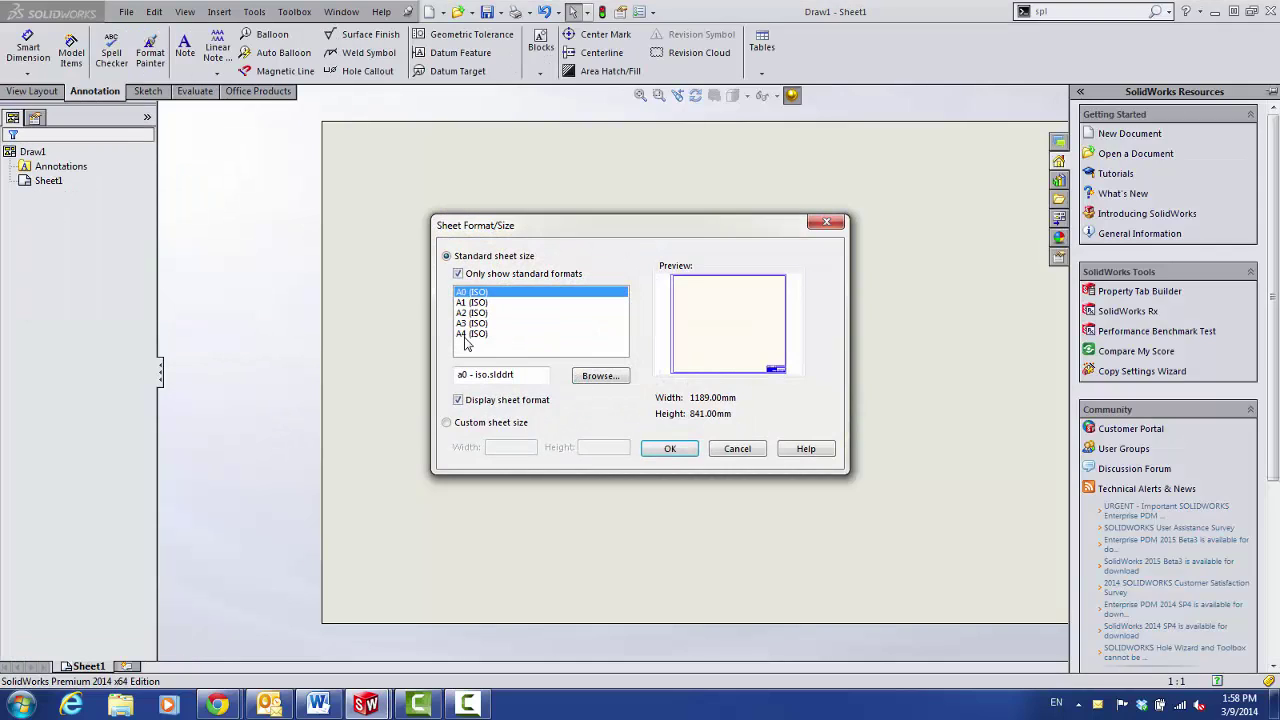
{"action": "left_click", "coordinate": [482, 347]}
{"action": "left_click", "coordinate": [660, 448]}
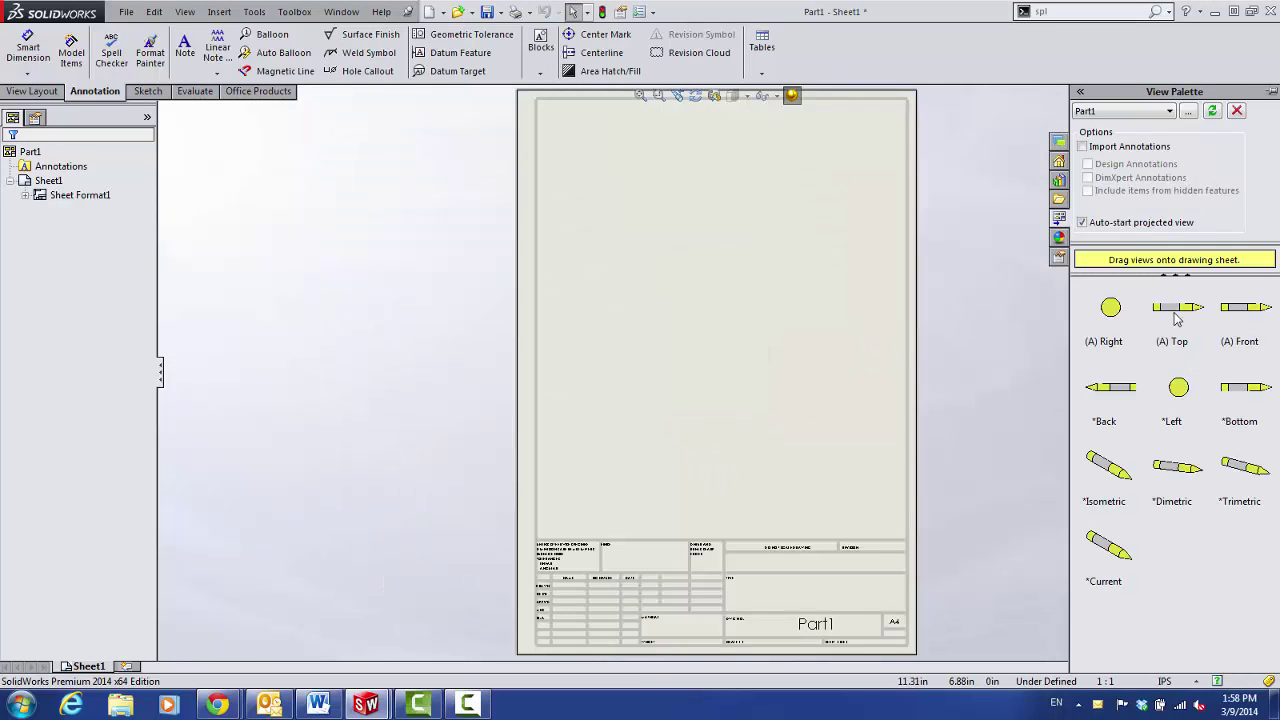
Place the Right view near the sheet top with a projected side view below it
{"action": "mouse_move", "coordinate": [1124, 320]}
{"action": "left_mouse_down"}
{"action": "mouse_move", "coordinate": [871, 214]}
{"action": "mouse_move", "coordinate": [638, 162]}
{"action": "left_mouse_up"}
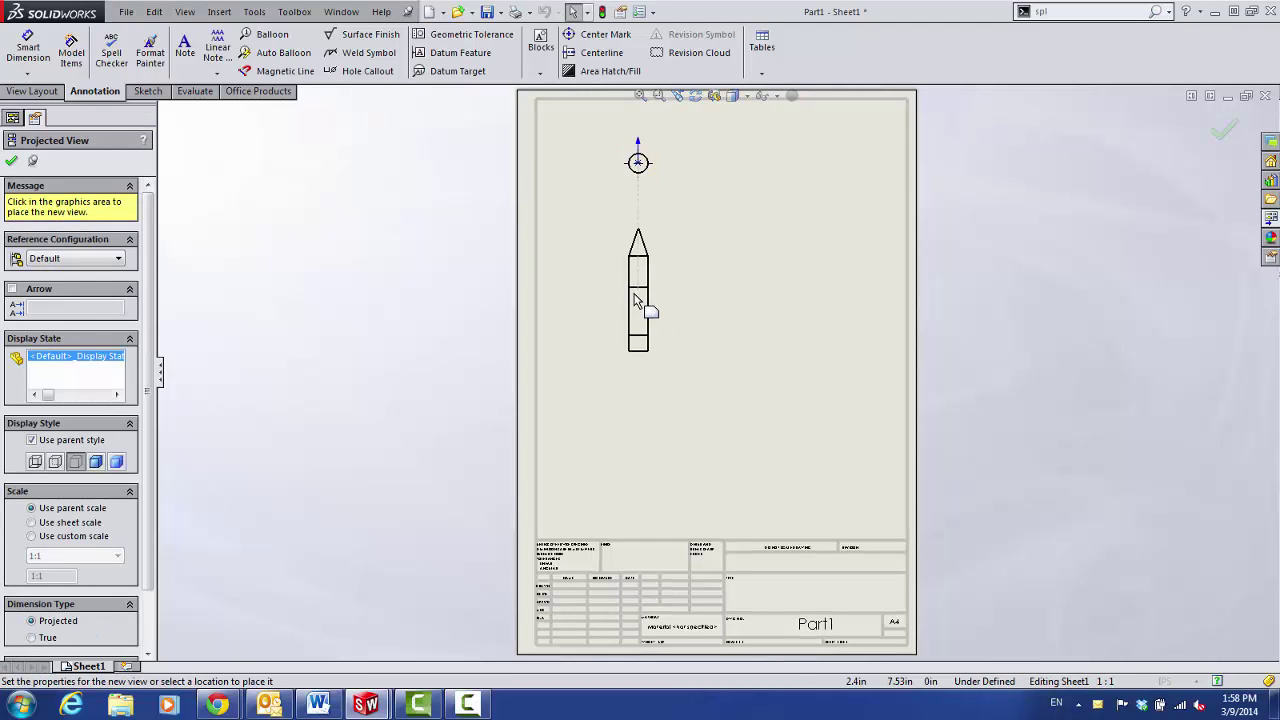
{"action": "left_click", "coordinate": [638, 318]}
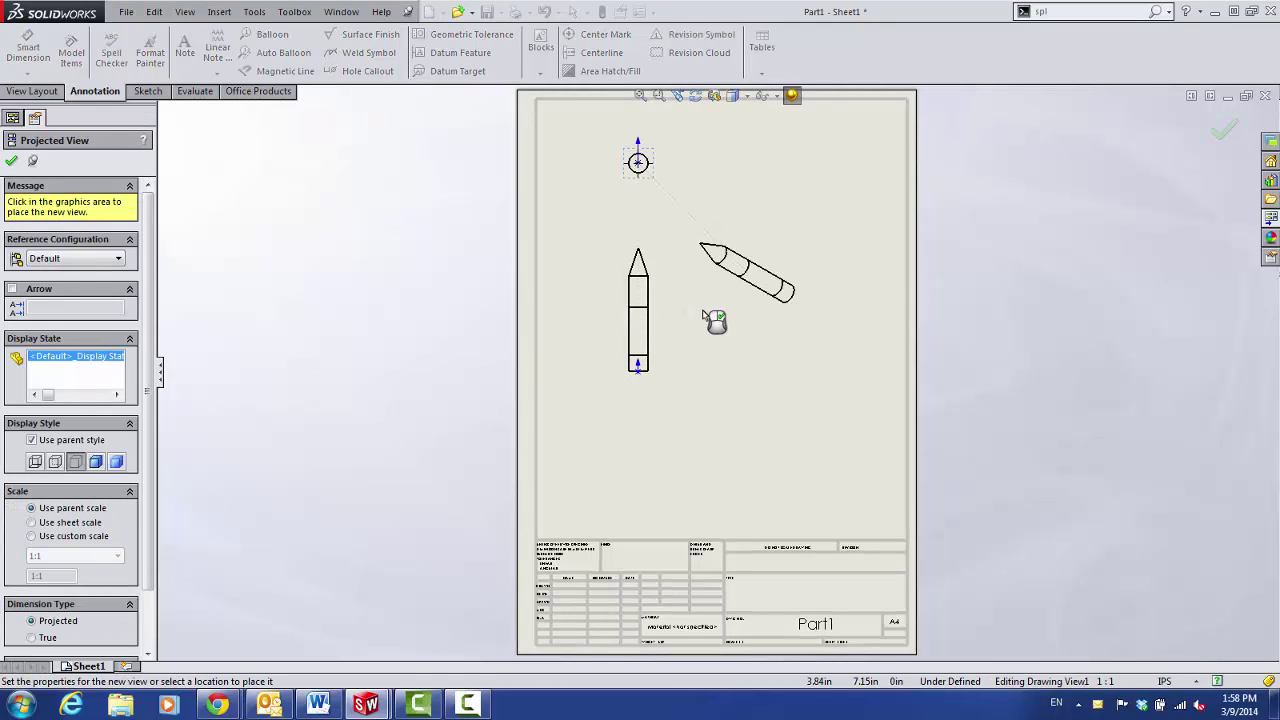
{"action": "key", "text": "Escape"}
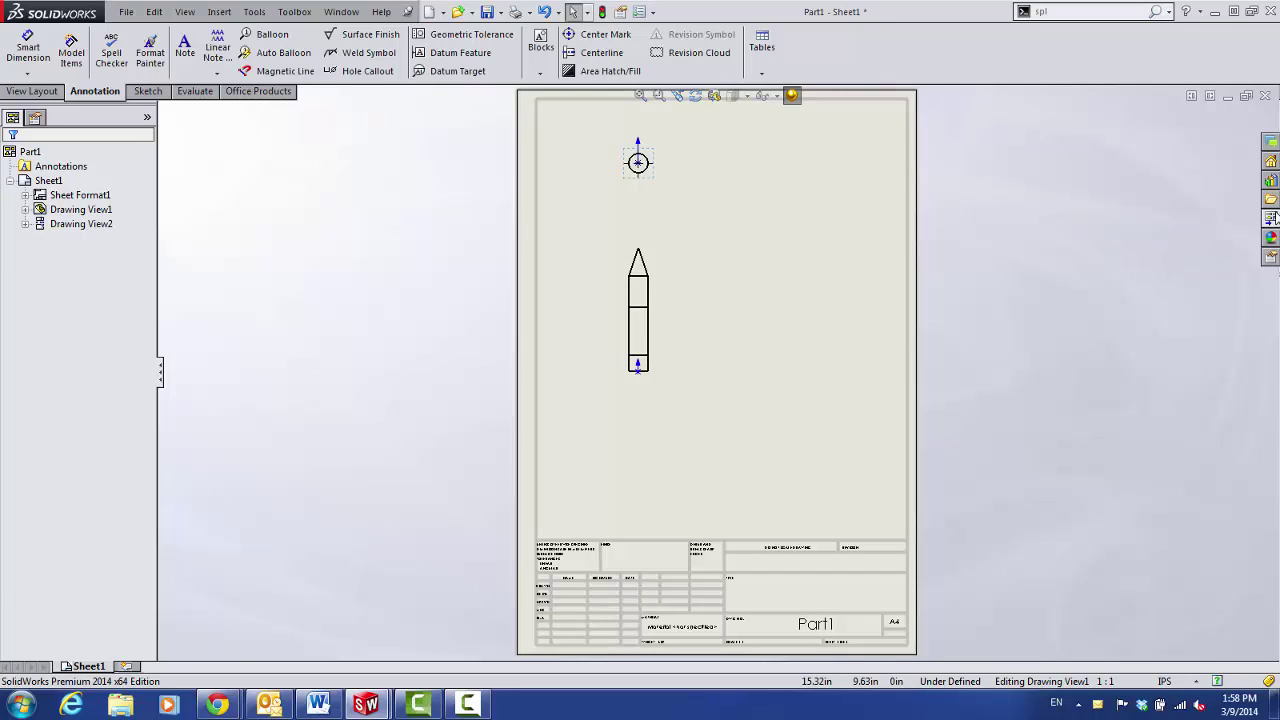
Add an isometric view of the pencil to the right of the side view
{"action": "left_click", "coordinate": [1271, 217]}
{"action": "left_click_drag", "start_coordinate": [1120, 505], "coordinate": [797, 310]}
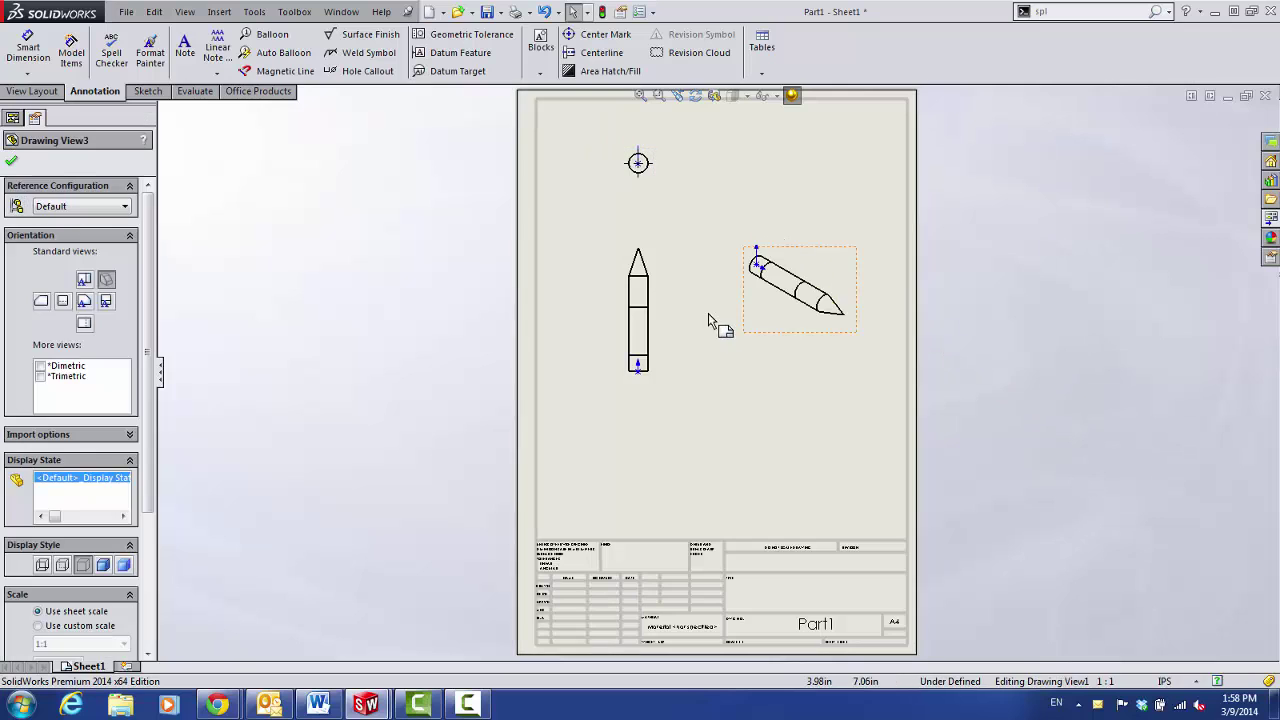
{"action": "scroll", "coordinate": [697, 311], "scroll_direction": "down", "scroll_amount": 3}
{"action": "left_click", "coordinate": [657, 325]}
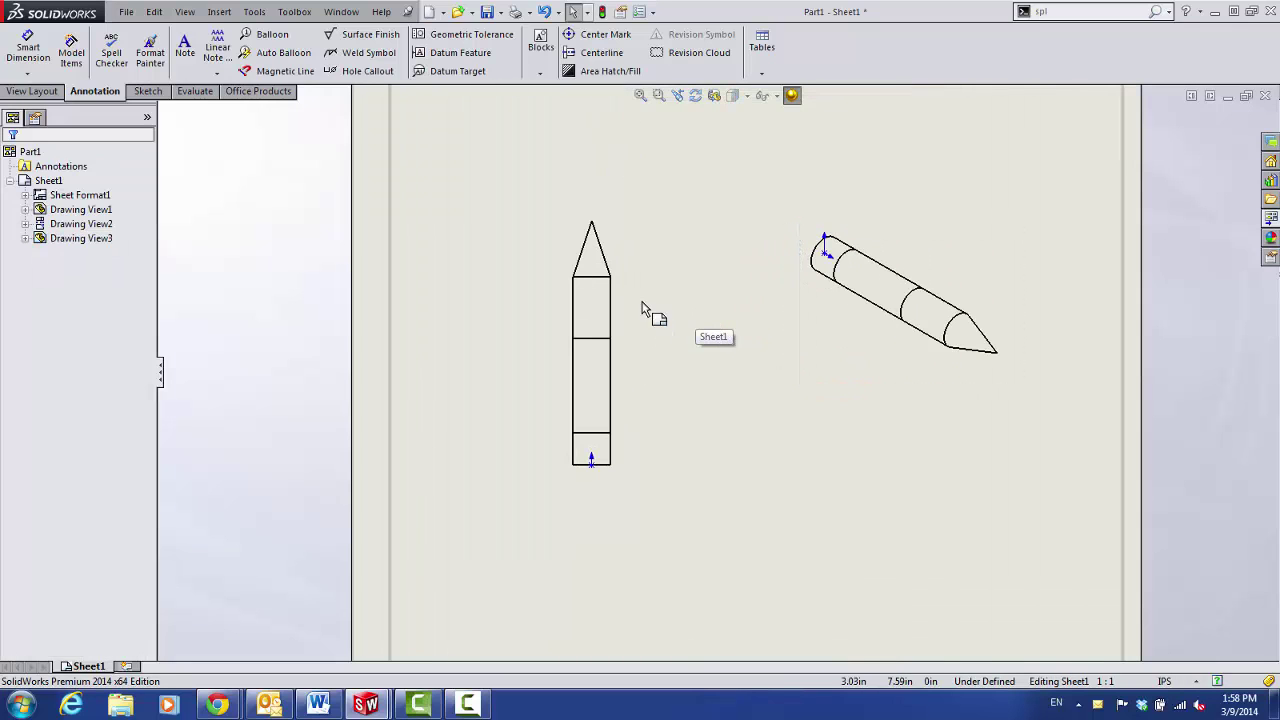
Activate the pencil's side view for sketching
{"action": "key", "text": "f"}
{"action": "scroll", "coordinate": [670, 360], "scroll_direction": "down", "scroll_amount": 2}
{"action": "scroll", "coordinate": [670, 362], "scroll_direction": "down", "scroll_amount": 2}
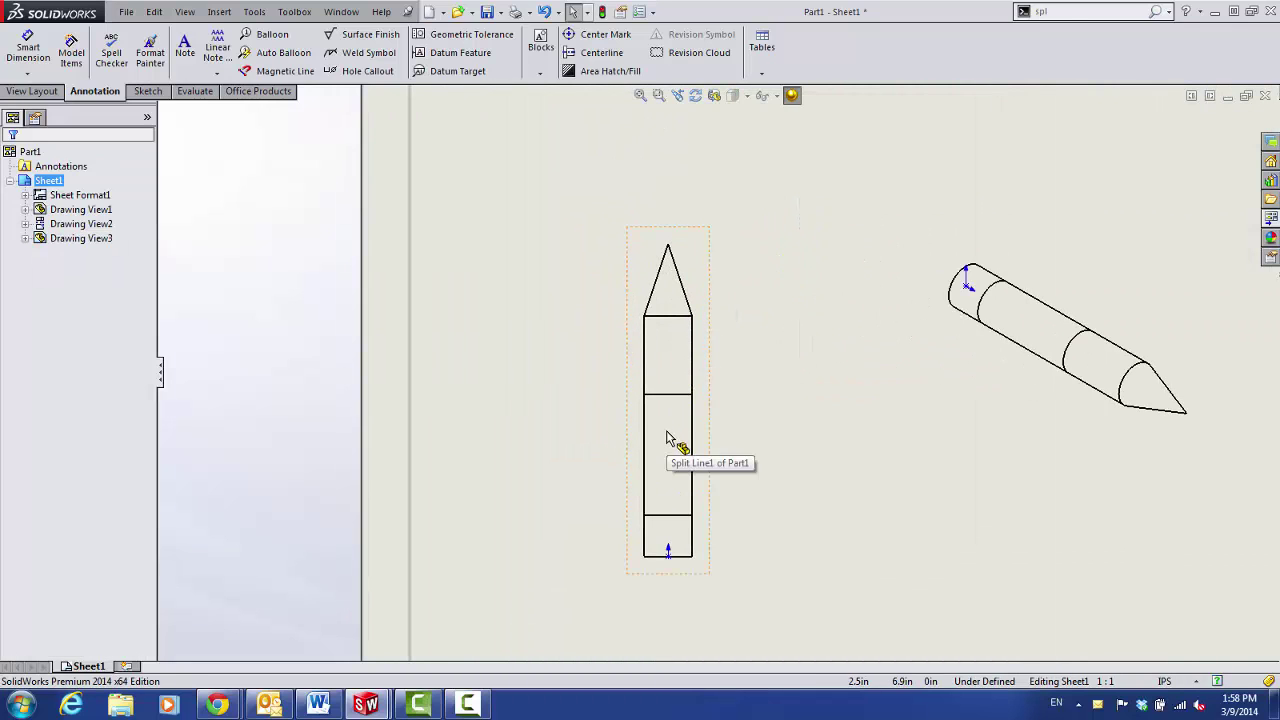
{"action": "left_click", "coordinate": [668, 435]}
{"action": "scroll", "coordinate": [669, 430], "scroll_direction": "down", "scroll_amount": 1}
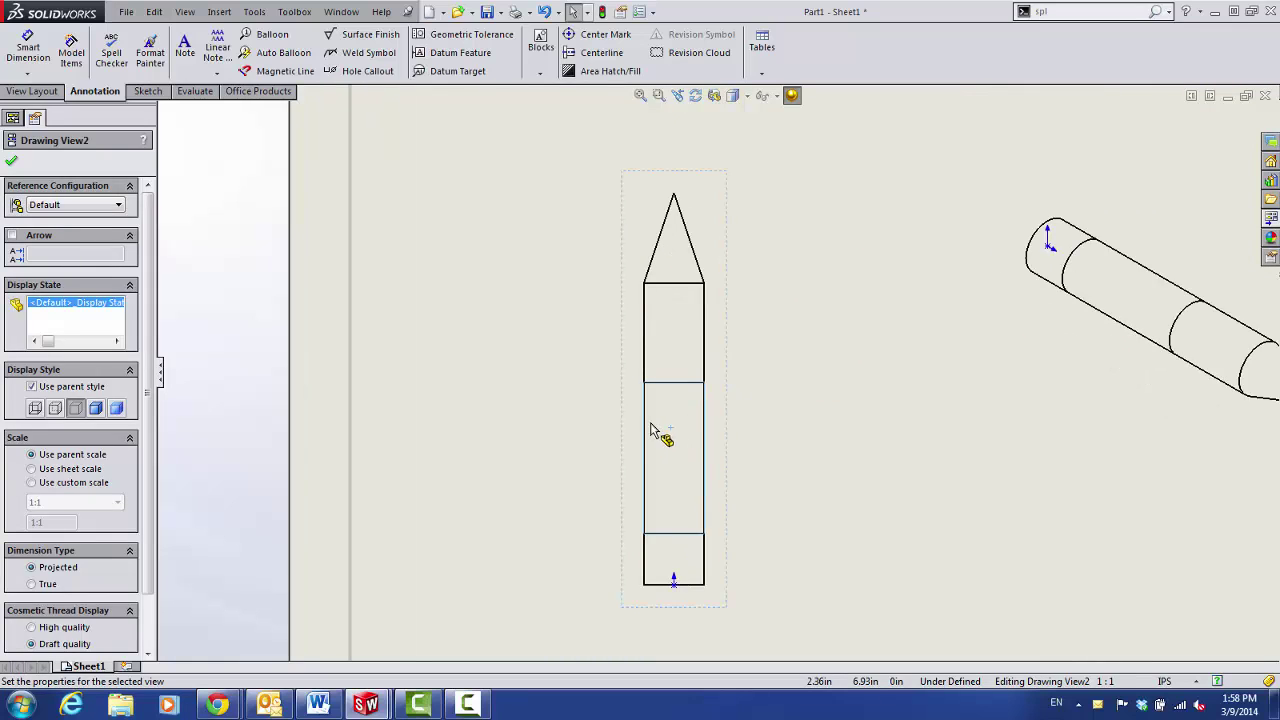
{"action": "key", "text": "Escape"}
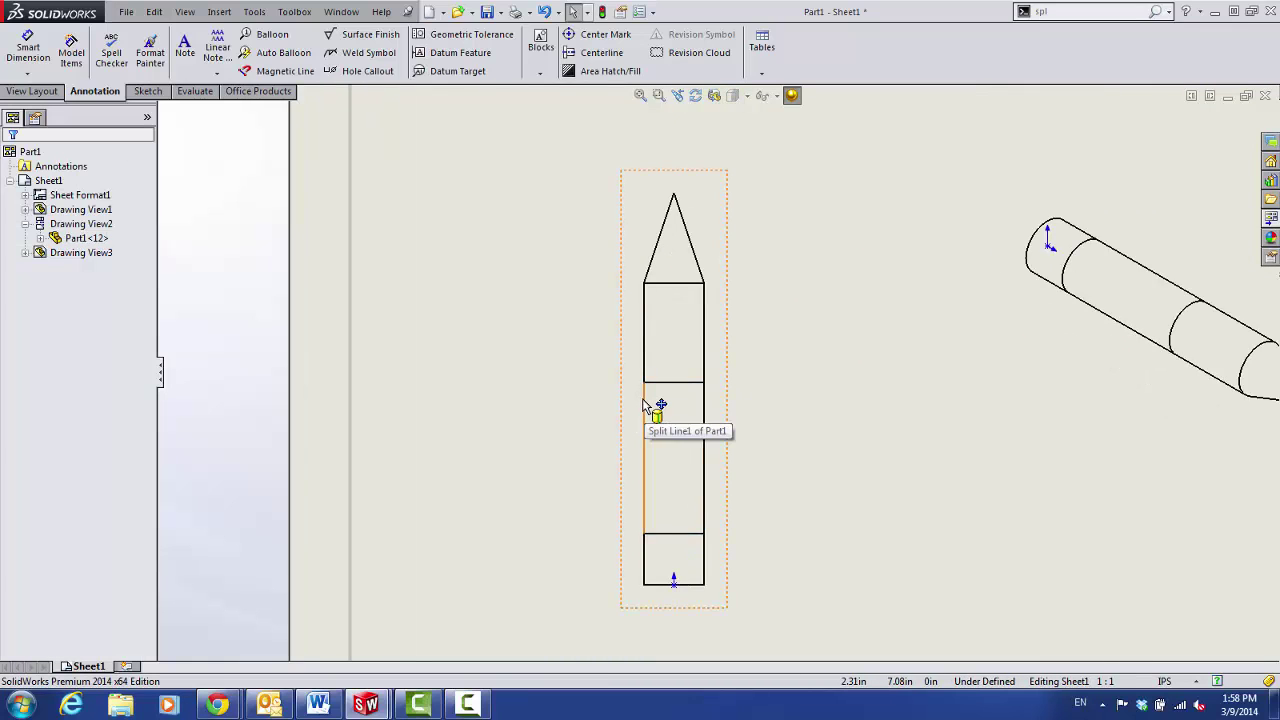
{"action": "left_click", "coordinate": [655, 405]}
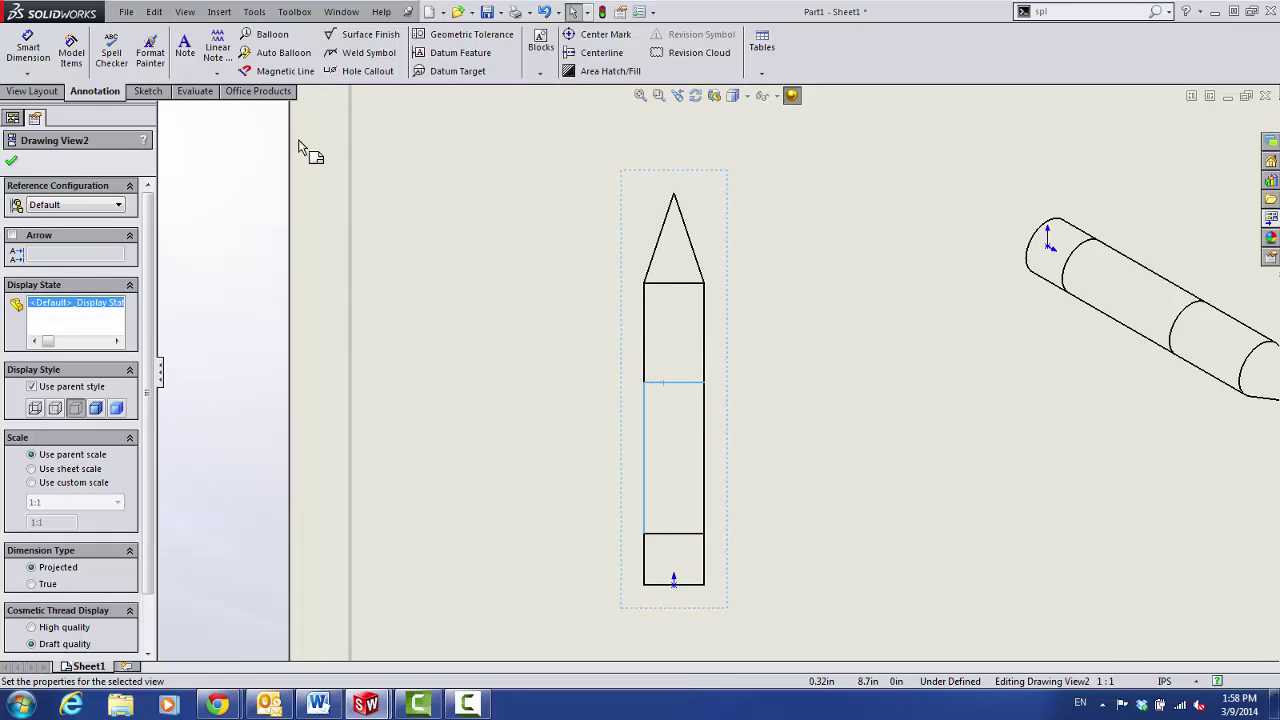
Draw a corner rectangle outlining the middle band and select its four lines
{"action": "left_click", "coordinate": [150, 92]}
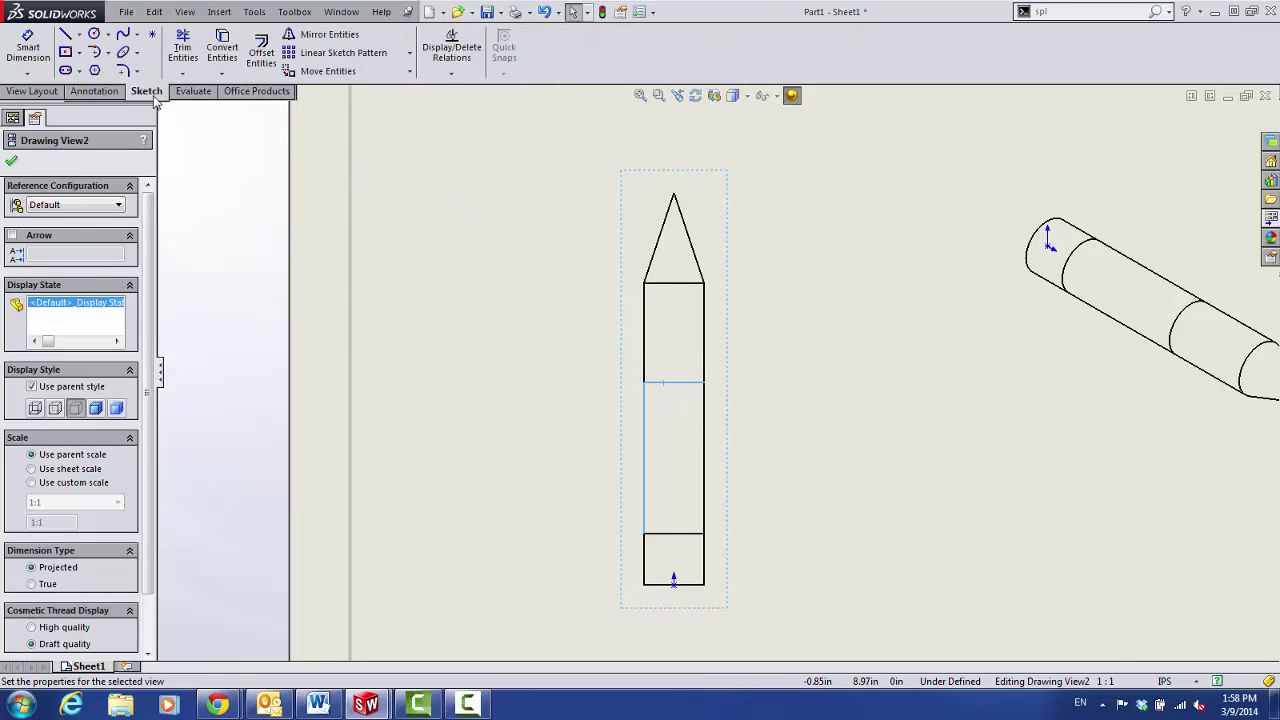
{"action": "left_click", "coordinate": [79, 53]}
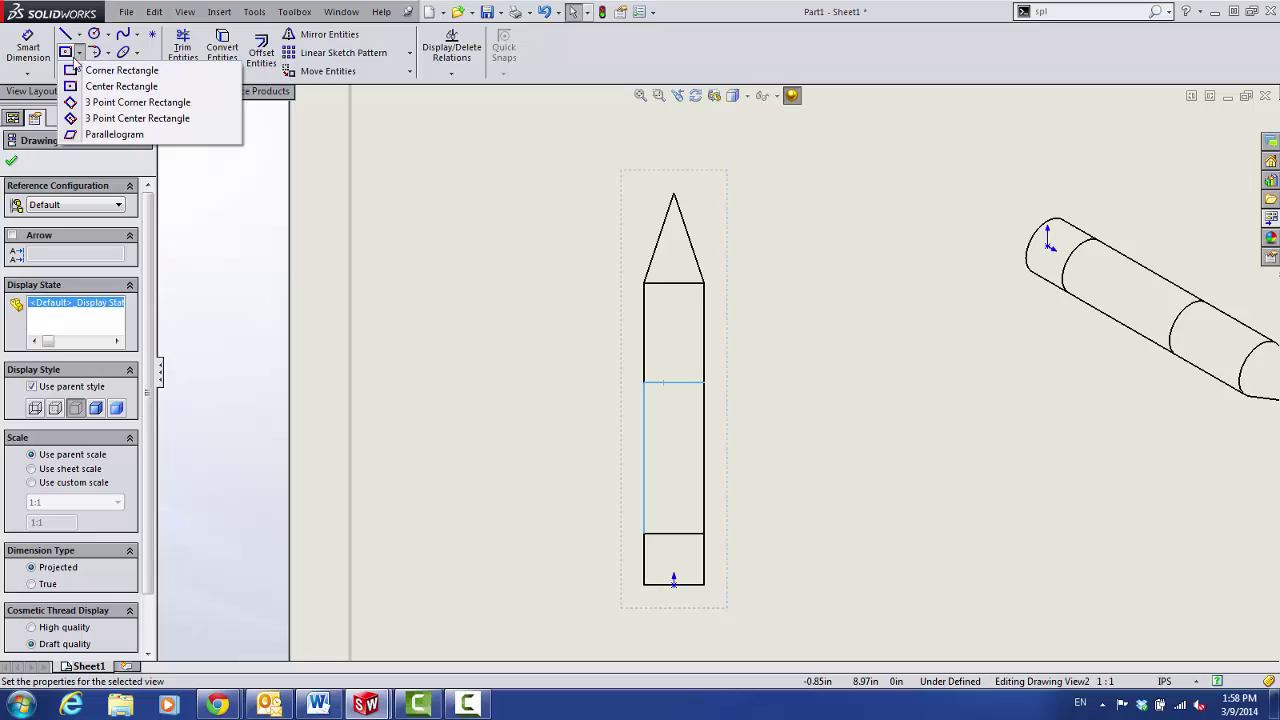
{"action": "left_click", "coordinate": [110, 70]}
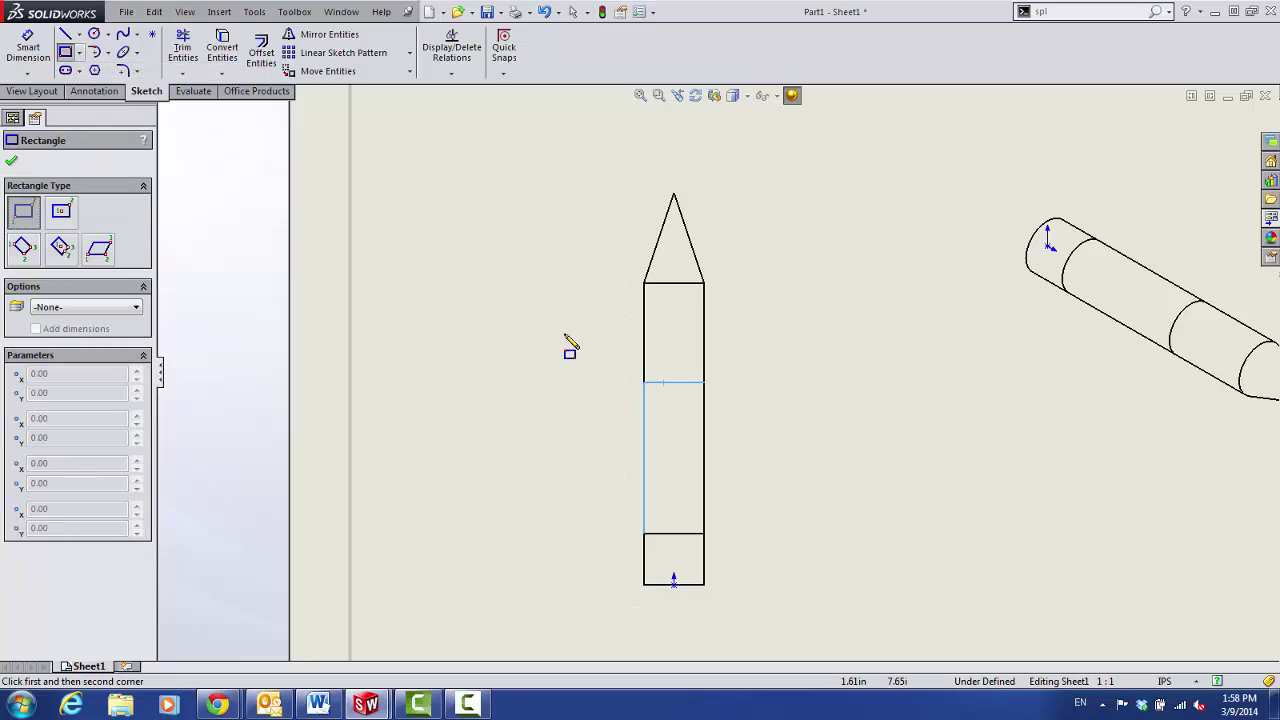
{"action": "left_click", "coordinate": [643, 382]}
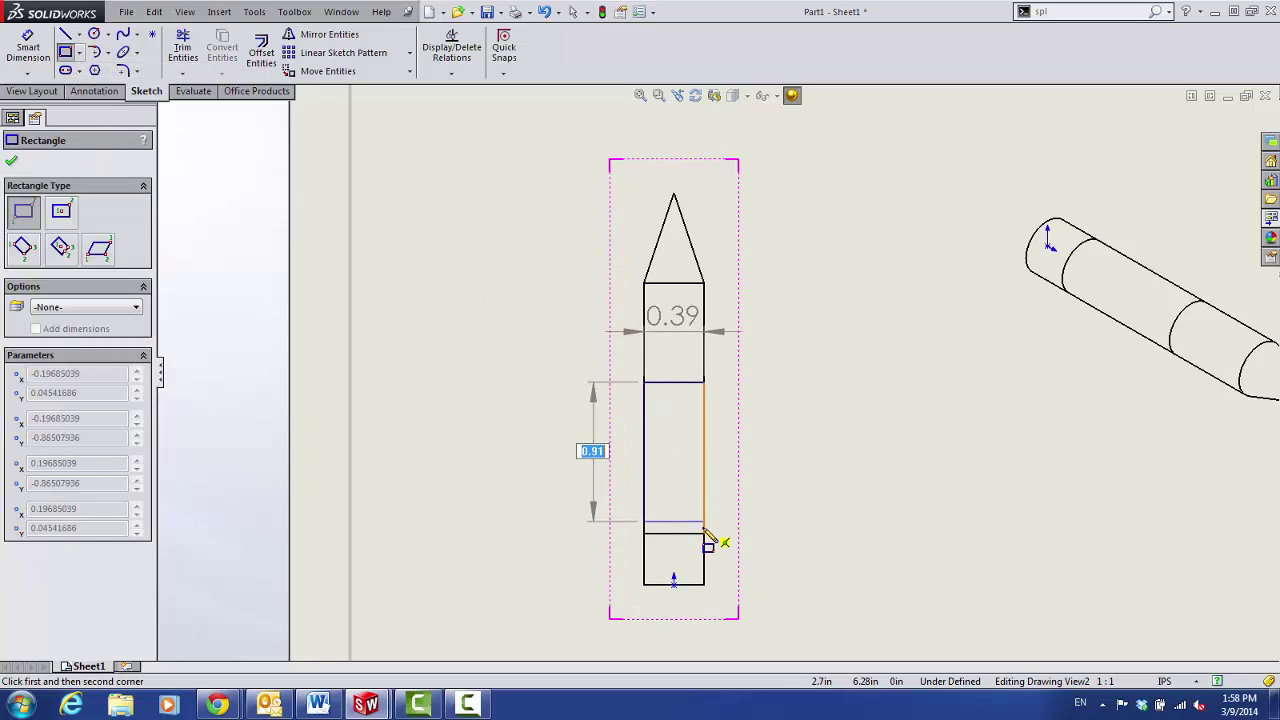
{"action": "left_click", "coordinate": [705, 535]}
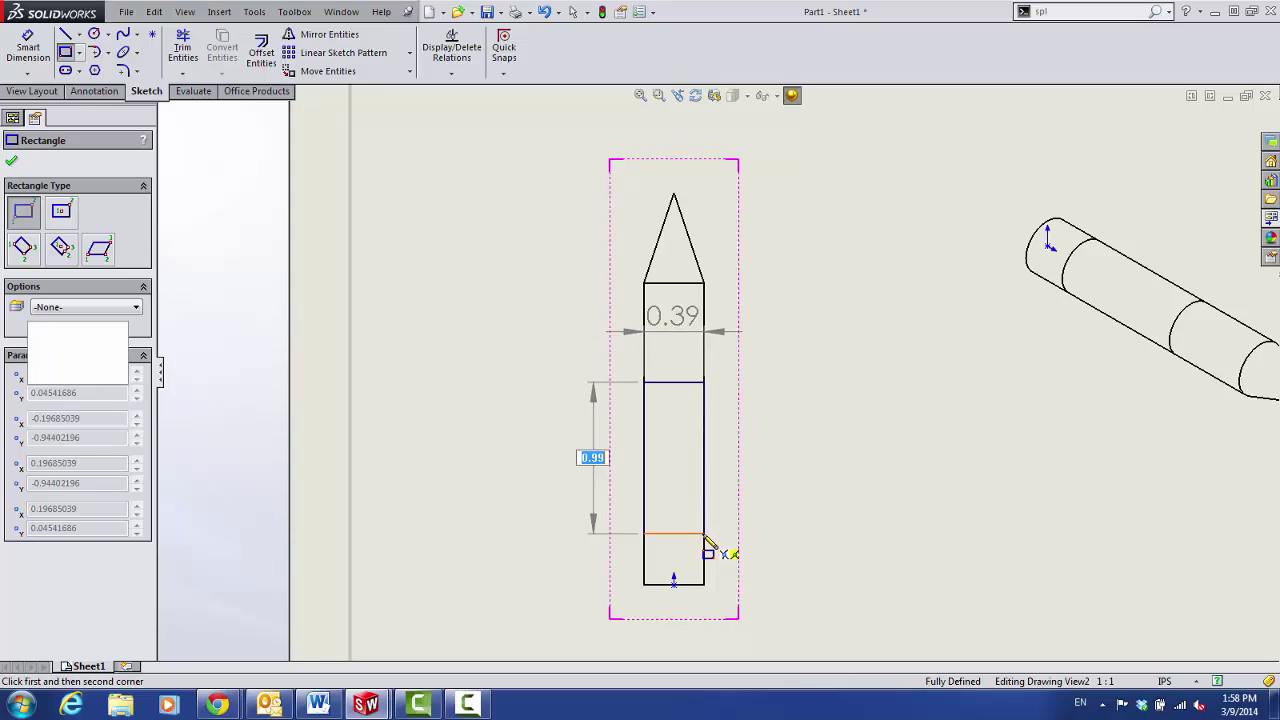
{"action": "key", "text": "Escape"}
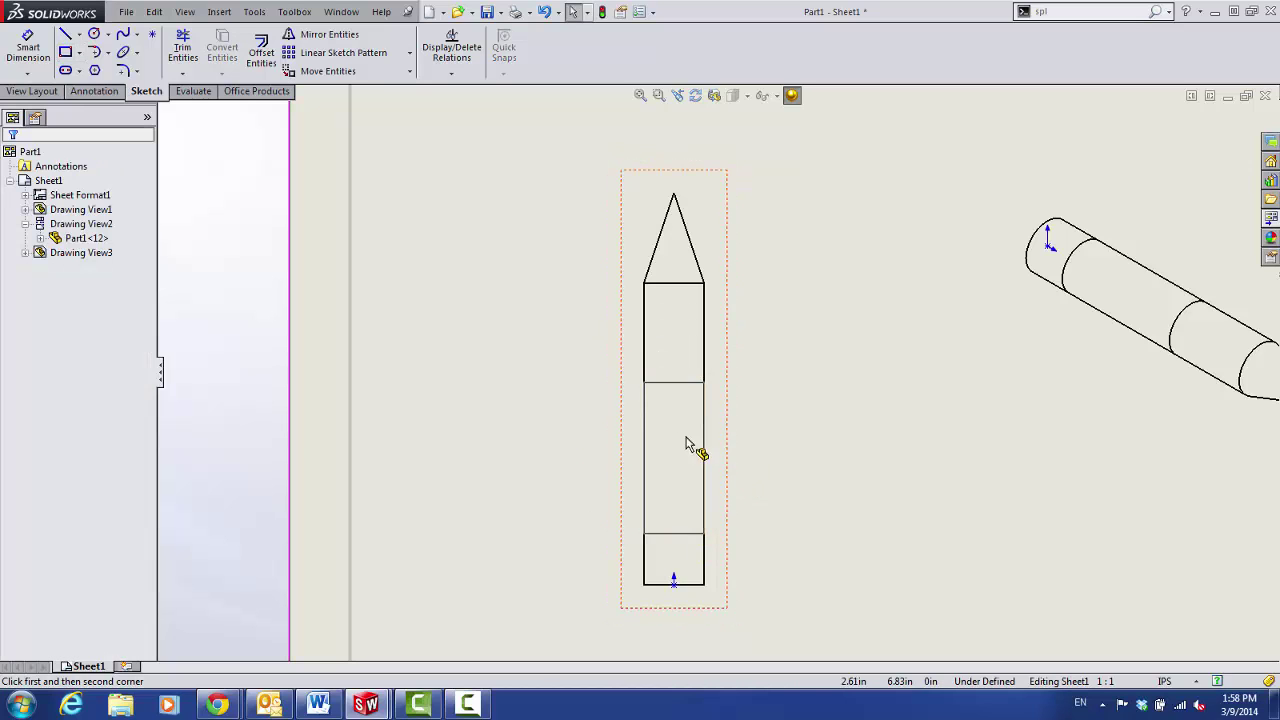
{"action": "scroll", "coordinate": [665, 455], "scroll_direction": "up", "scroll_amount": 2}
{"action": "left_click", "coordinate": [660, 450]}
{"action": "left_click_drag", "start_coordinate": [731, 566], "coordinate": [731, 563]}
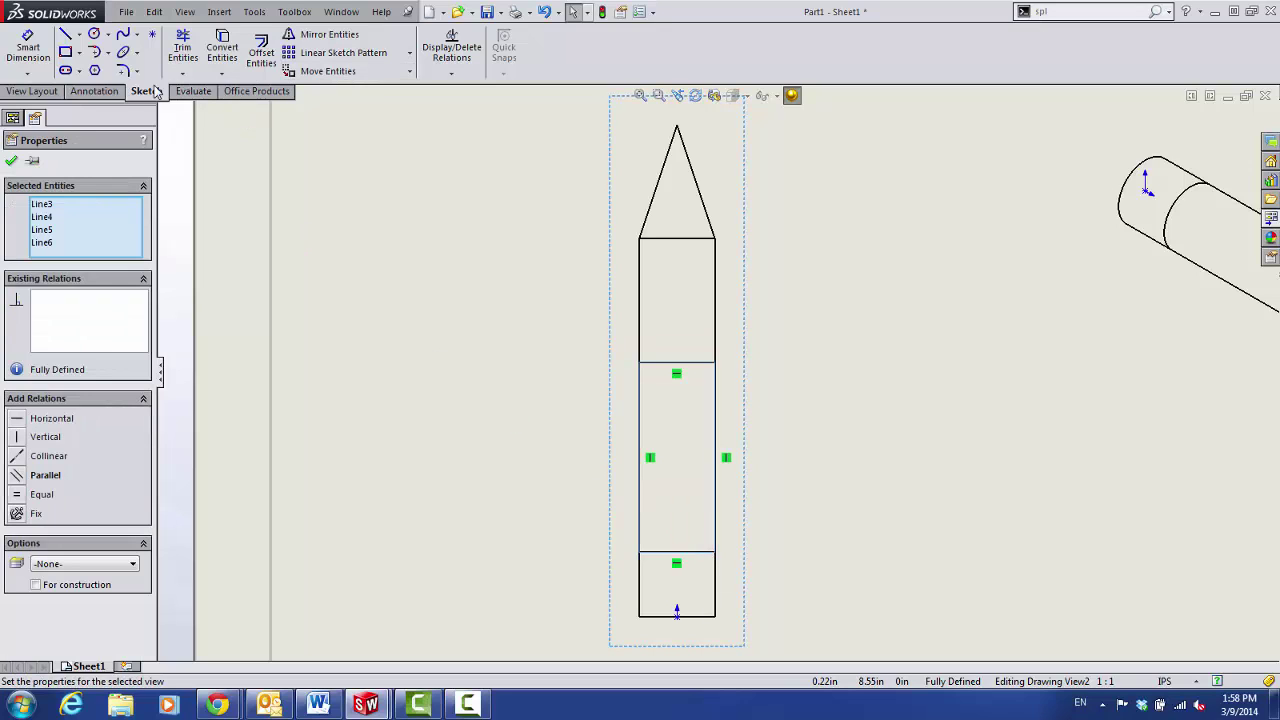
Start an Area Hatch/Fill on the middle band with the Network pattern
{"action": "left_click", "coordinate": [88, 97]}
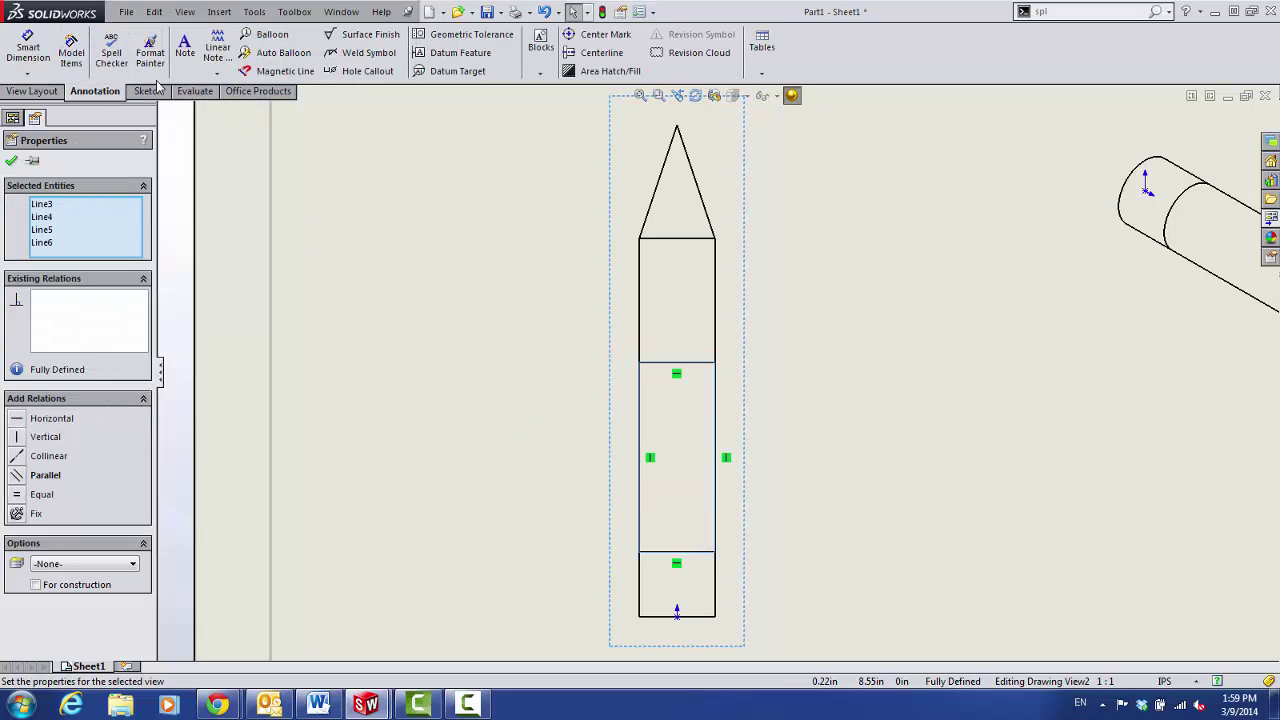
{"action": "left_click", "coordinate": [587, 77]}
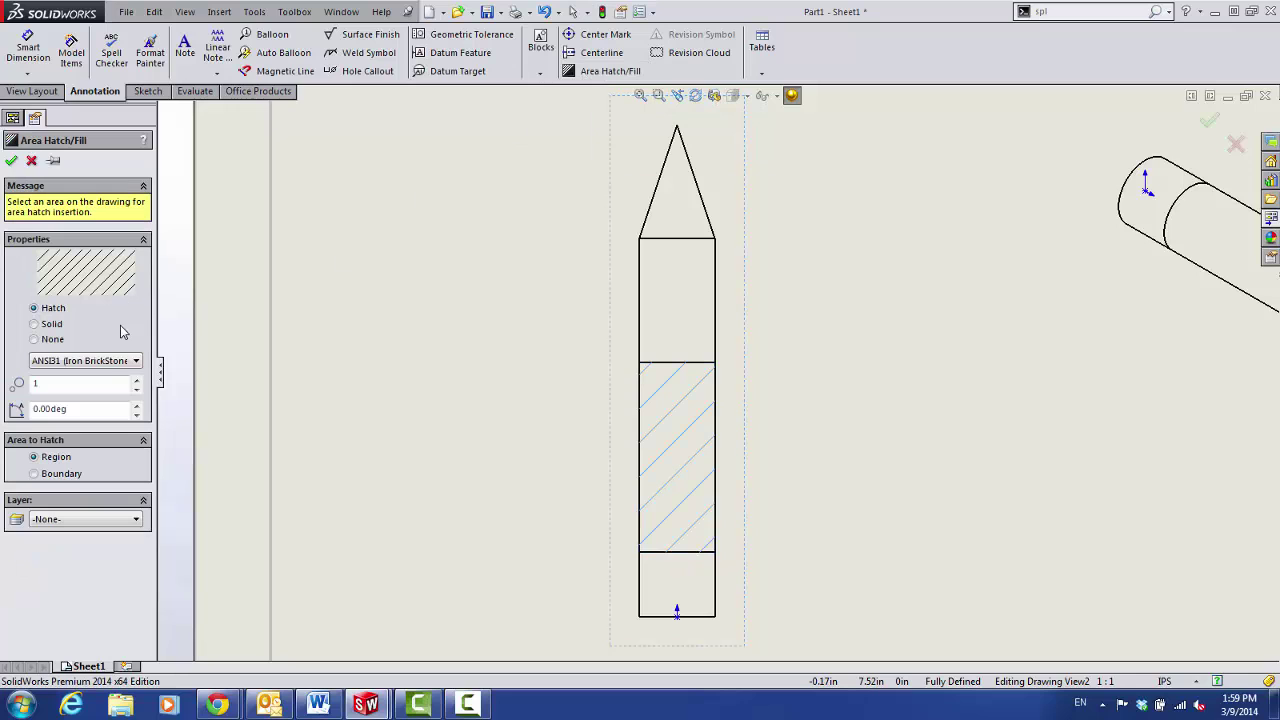
{"action": "left_click", "coordinate": [115, 361]}
{"action": "scroll", "coordinate": [100, 470], "scroll_direction": "down", "scroll_amount": 1}
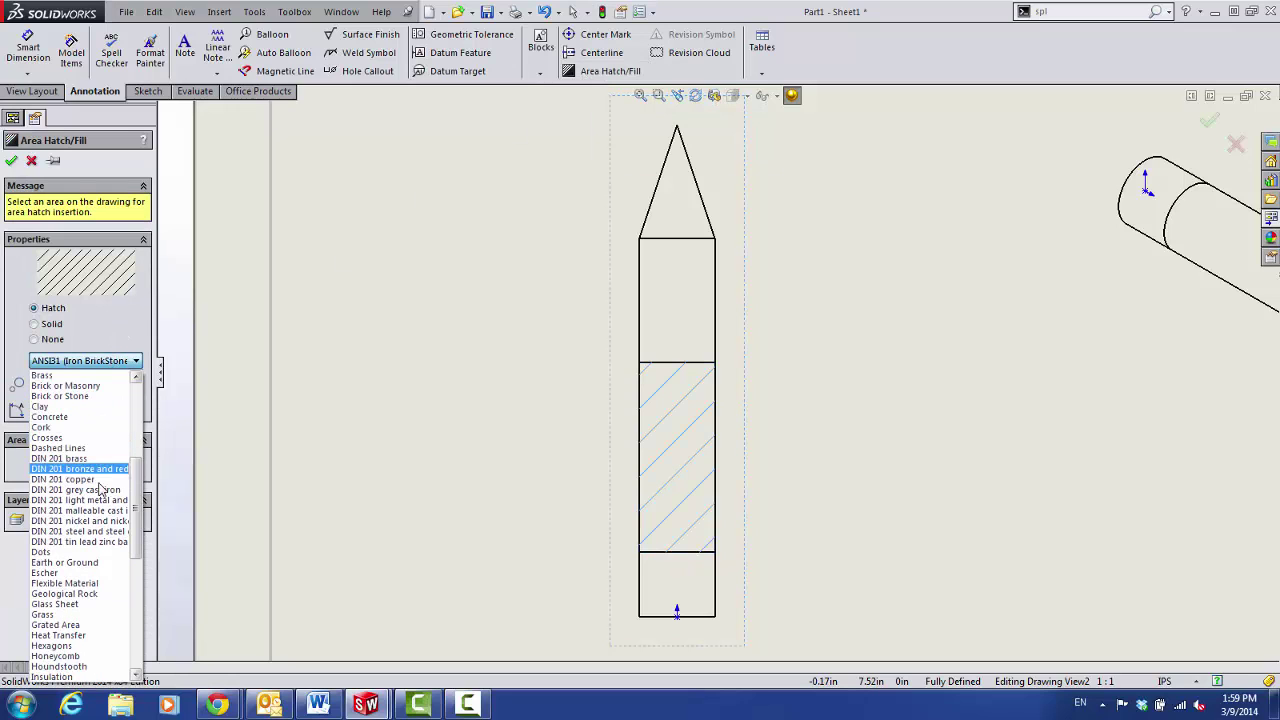
{"action": "scroll", "coordinate": [100, 490], "scroll_direction": "down", "scroll_amount": 4}
{"action": "scroll", "coordinate": [63, 517], "scroll_direction": "down", "scroll_amount": 4}
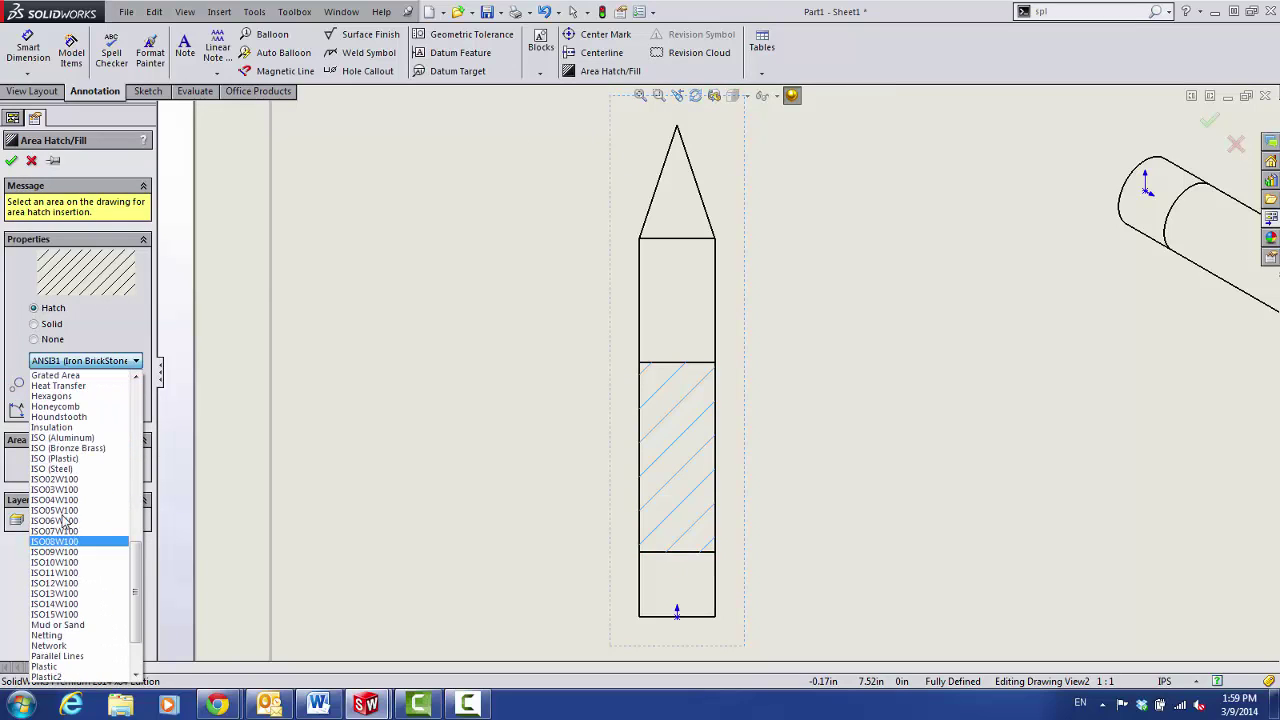
{"action": "scroll", "coordinate": [62, 525], "scroll_direction": "down", "scroll_amount": 1}
{"action": "scroll", "coordinate": [60, 545], "scroll_direction": "down", "scroll_amount": 2}
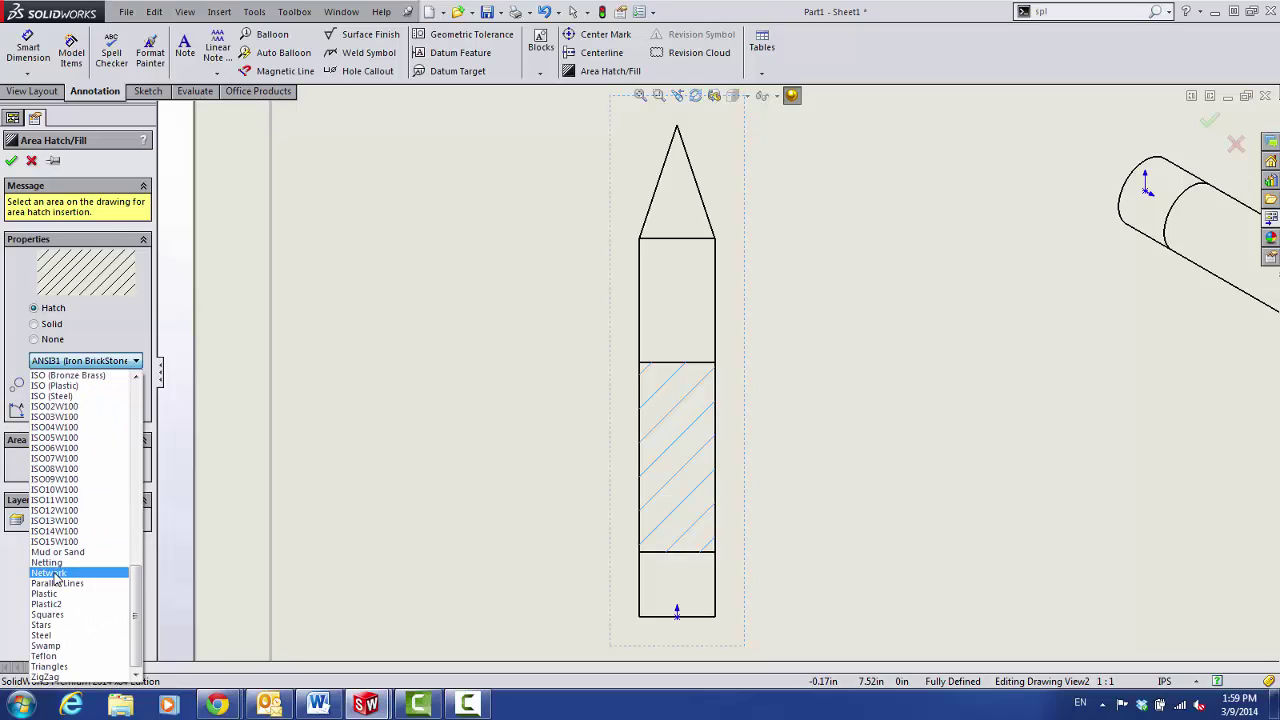
{"action": "left_click", "coordinate": [56, 574]}
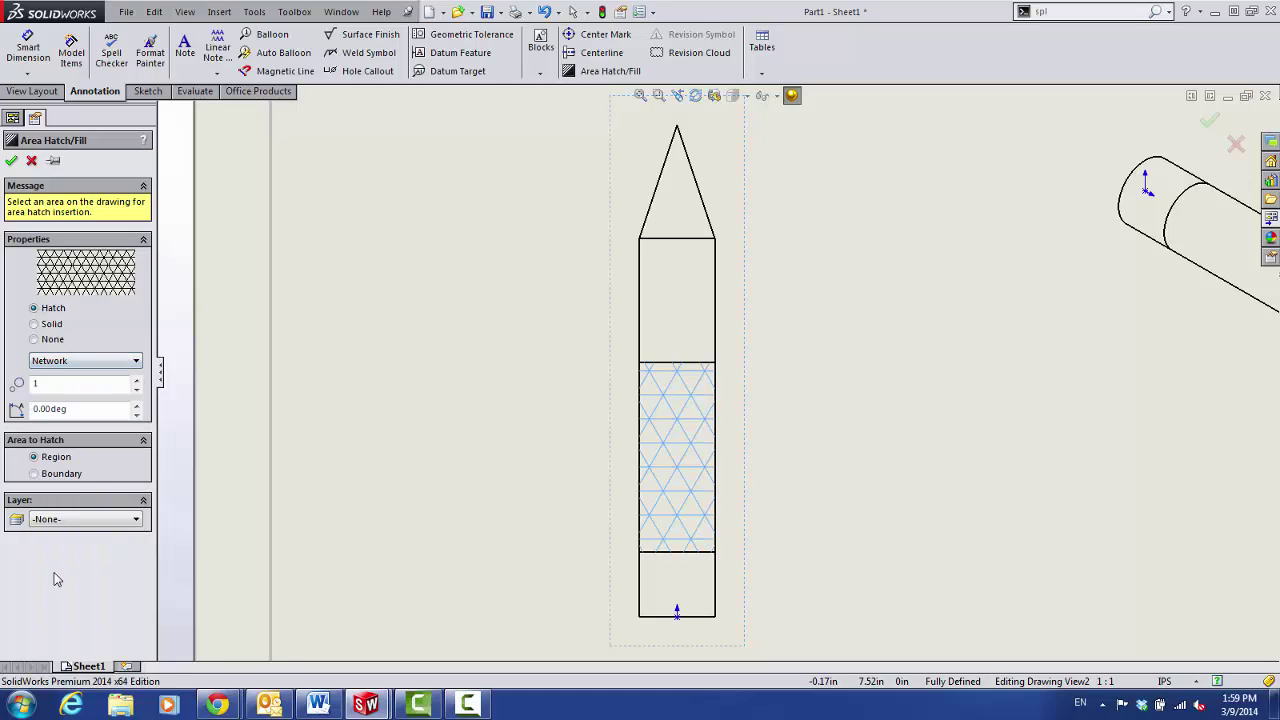
Raise the hatch scale to 2 and accept the Network hatch
{"action": "left_click", "coordinate": [136, 390]}
{"action": "left_click", "coordinate": [137, 389]}
{"action": "left_click", "coordinate": [137, 389]}
{"action": "left_click", "coordinate": [137, 389]}
{"action": "left_click", "coordinate": [137, 390]}
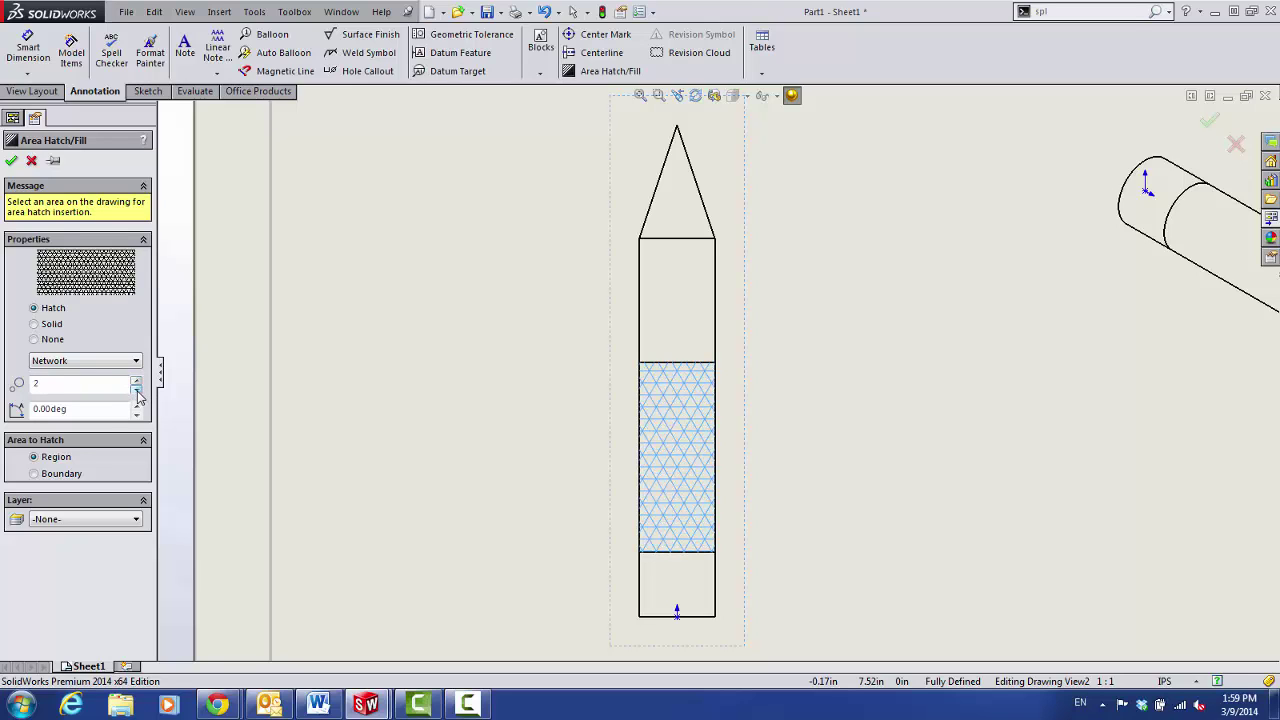
{"action": "left_click", "coordinate": [11, 162]}
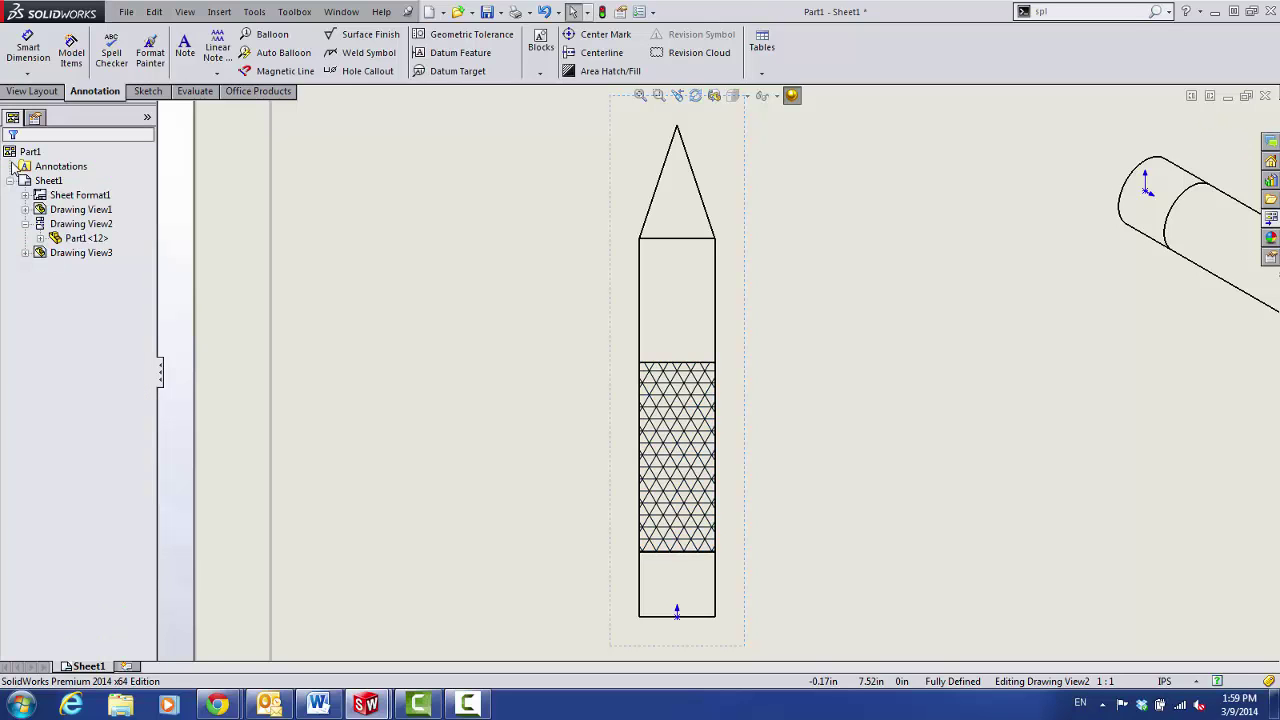
Convert both split-line ellipses on the isometric pencil into sketch entities
{"action": "left_click", "coordinate": [626, 432]}
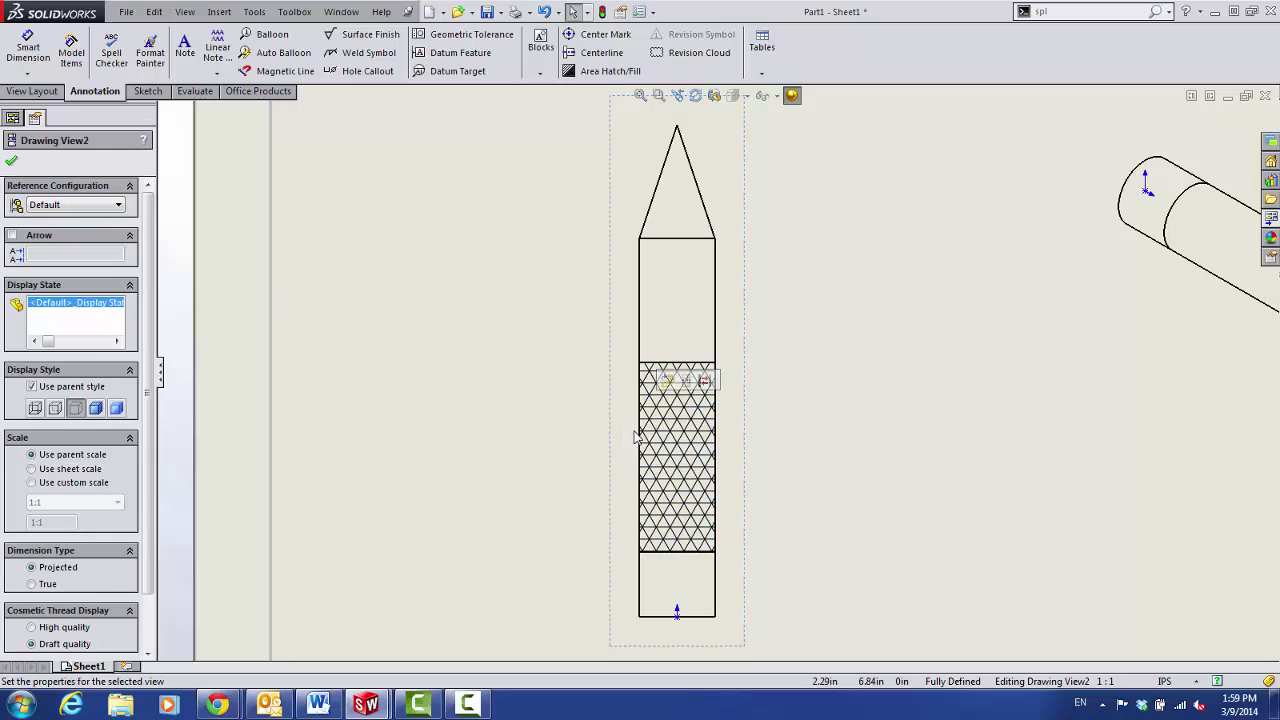
{"action": "scroll", "coordinate": [850, 330], "scroll_direction": "up", "scroll_amount": 2}
{"action": "scroll", "coordinate": [890, 355], "scroll_direction": "down", "scroll_amount": 3}
{"action": "scroll", "coordinate": [790, 340], "scroll_direction": "down", "scroll_amount": 2}
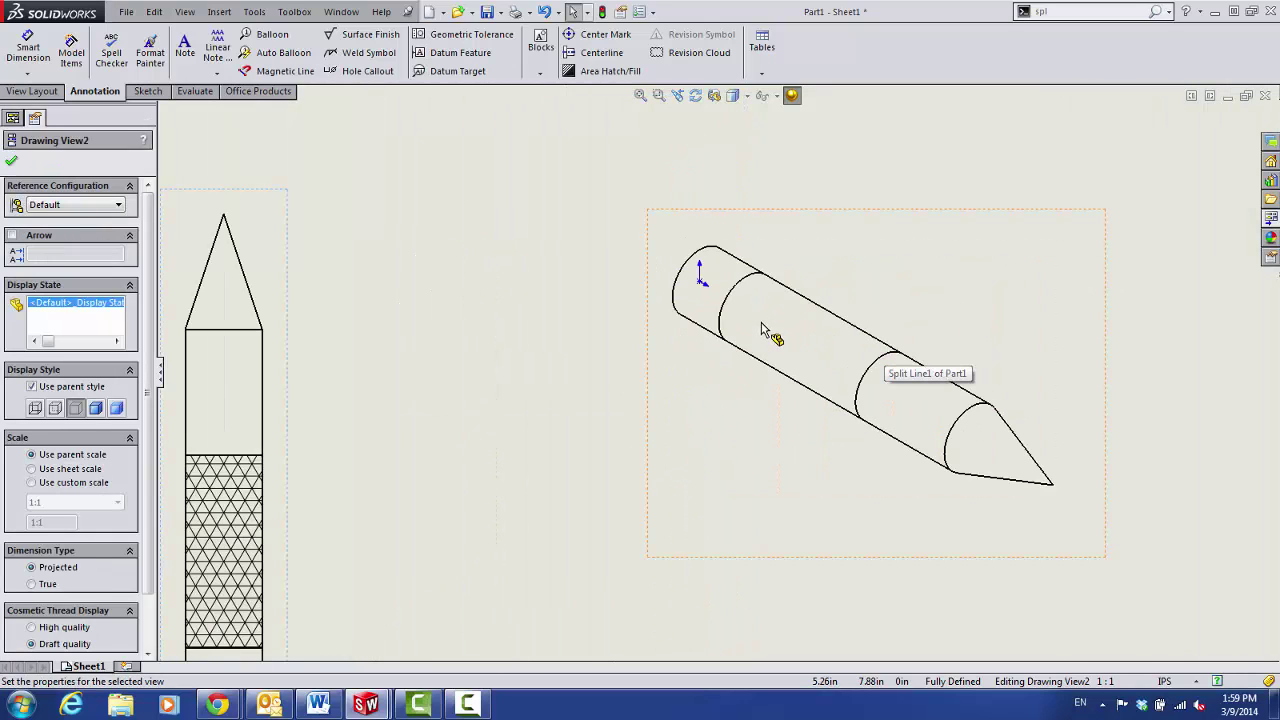
{"action": "left_click", "coordinate": [736, 307]}
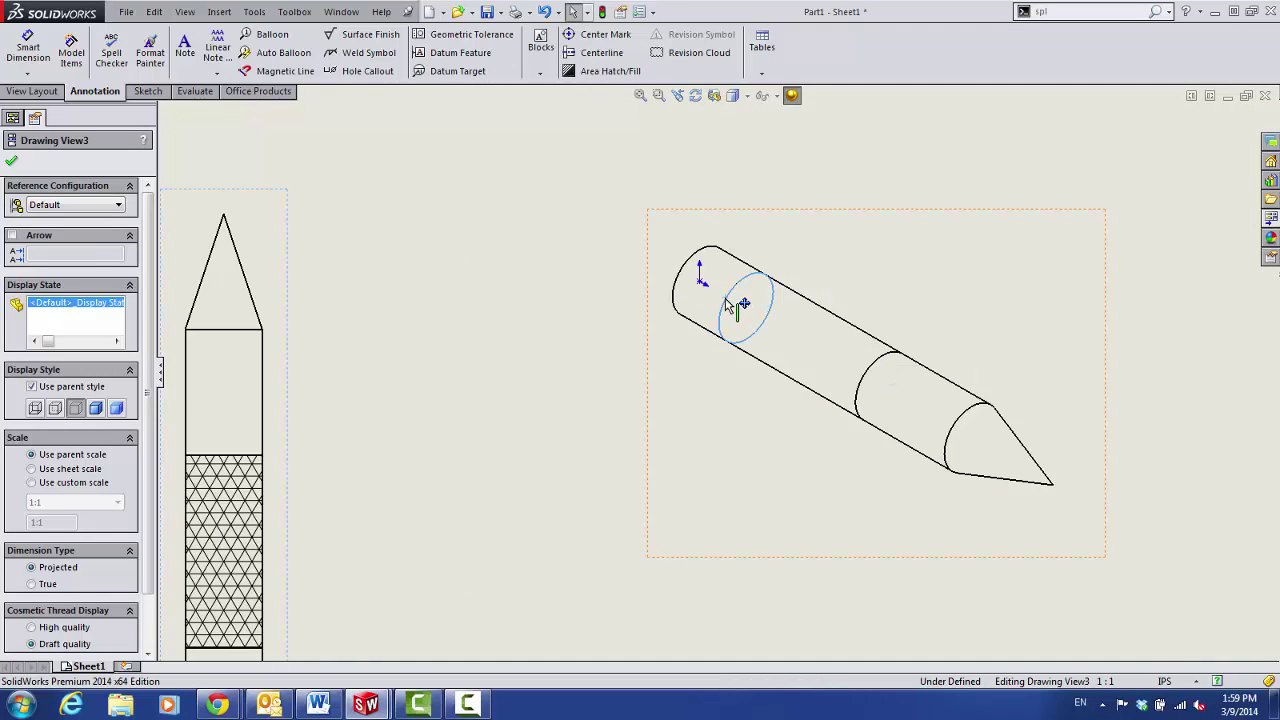
{"action": "left_click", "coordinate": [865, 385], "text": "ctrl"}
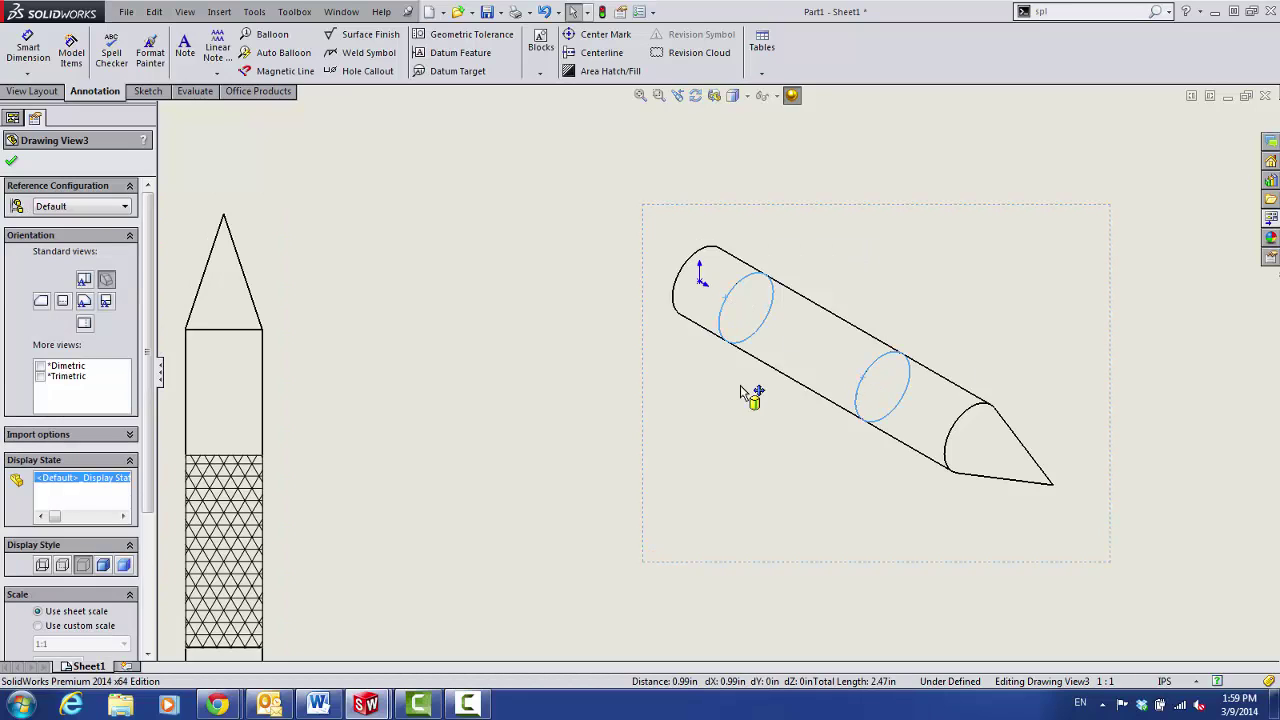
{"action": "left_click", "coordinate": [147, 92]}
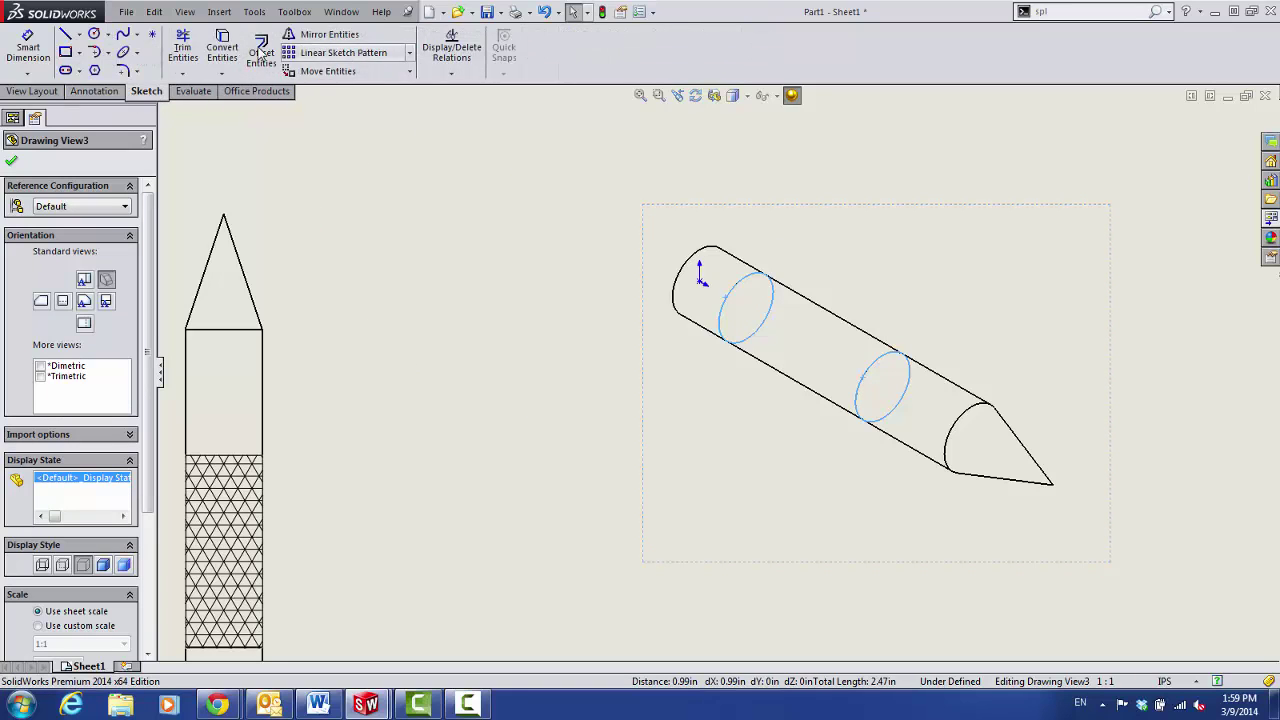
{"action": "left_click", "coordinate": [222, 55]}
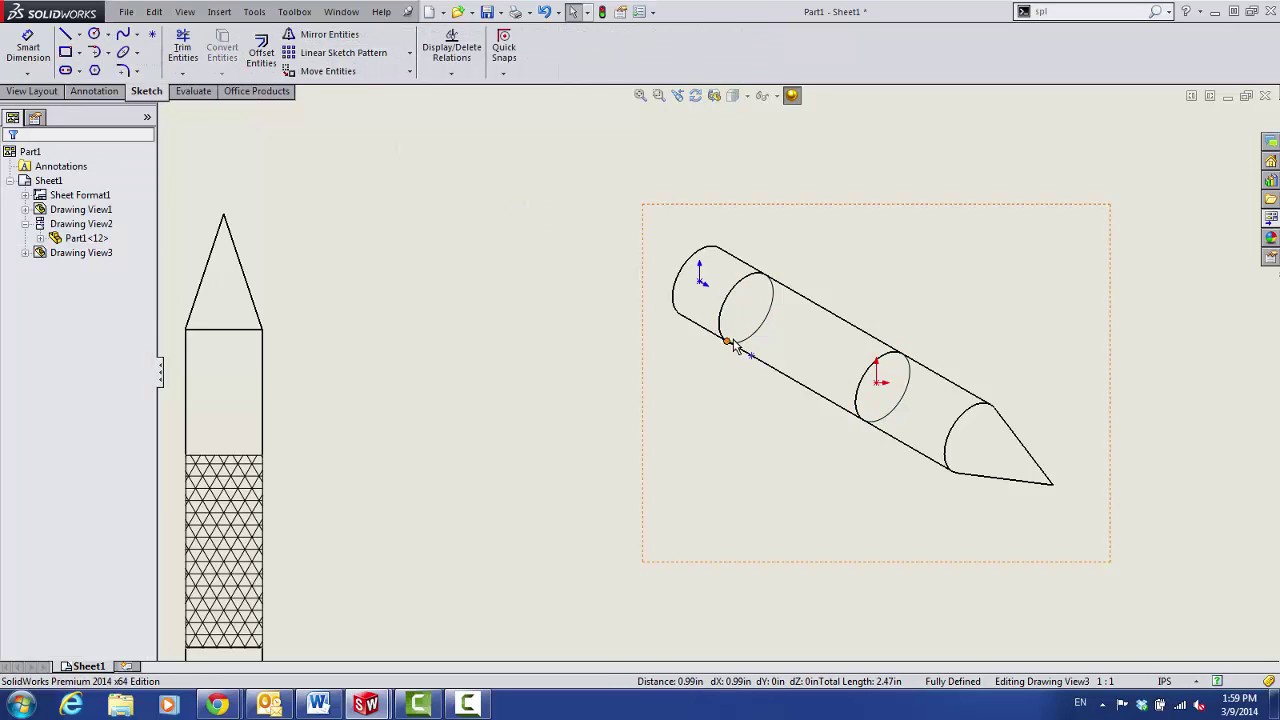
Convert the lower and upper cylinder edges between the ellipses into sketch lines
{"action": "scroll", "coordinate": [733, 345], "scroll_direction": "down", "scroll_amount": 2}
{"action": "left_click", "coordinate": [779, 384]}
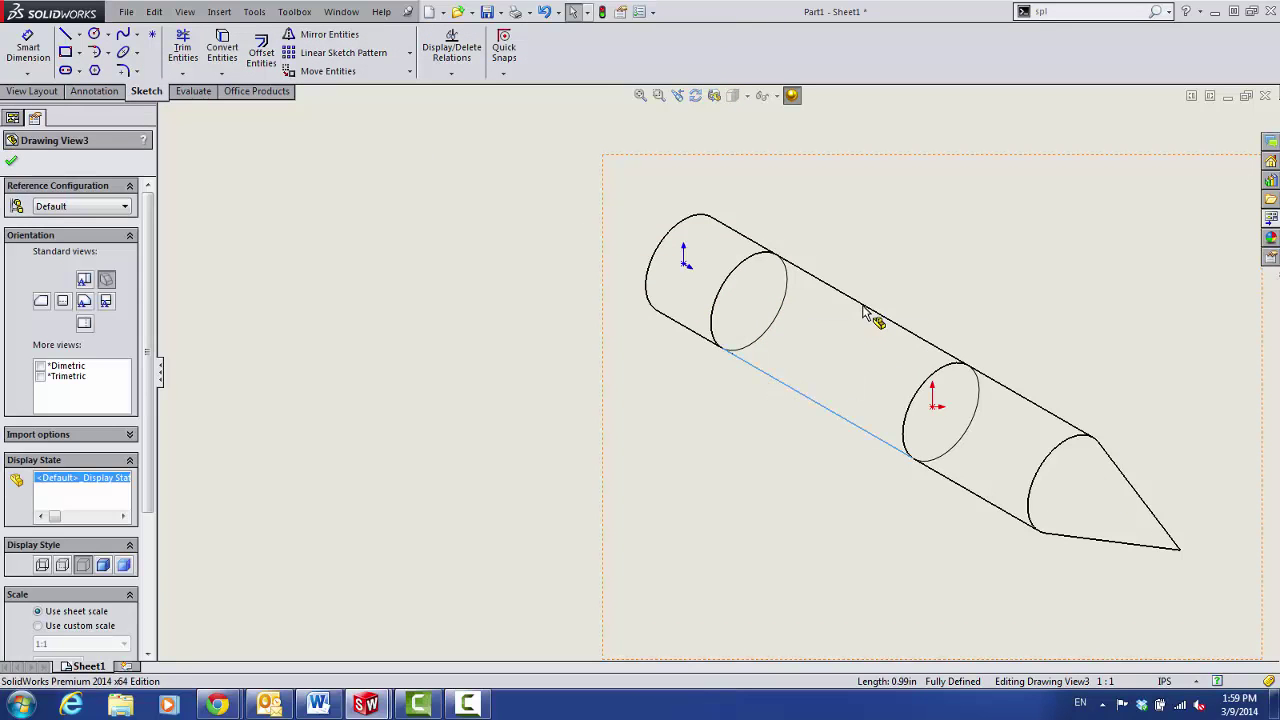
{"action": "left_click", "coordinate": [866, 310], "text": "ctrl"}
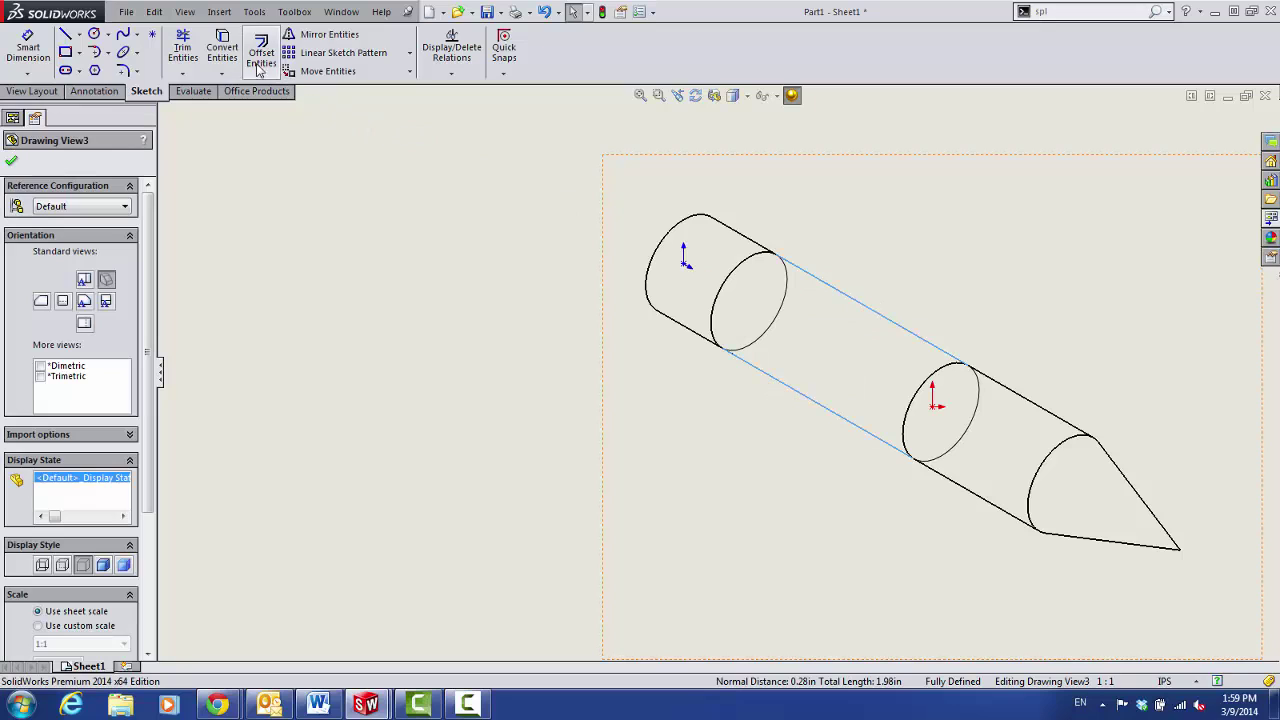
{"action": "left_click", "coordinate": [222, 47]}
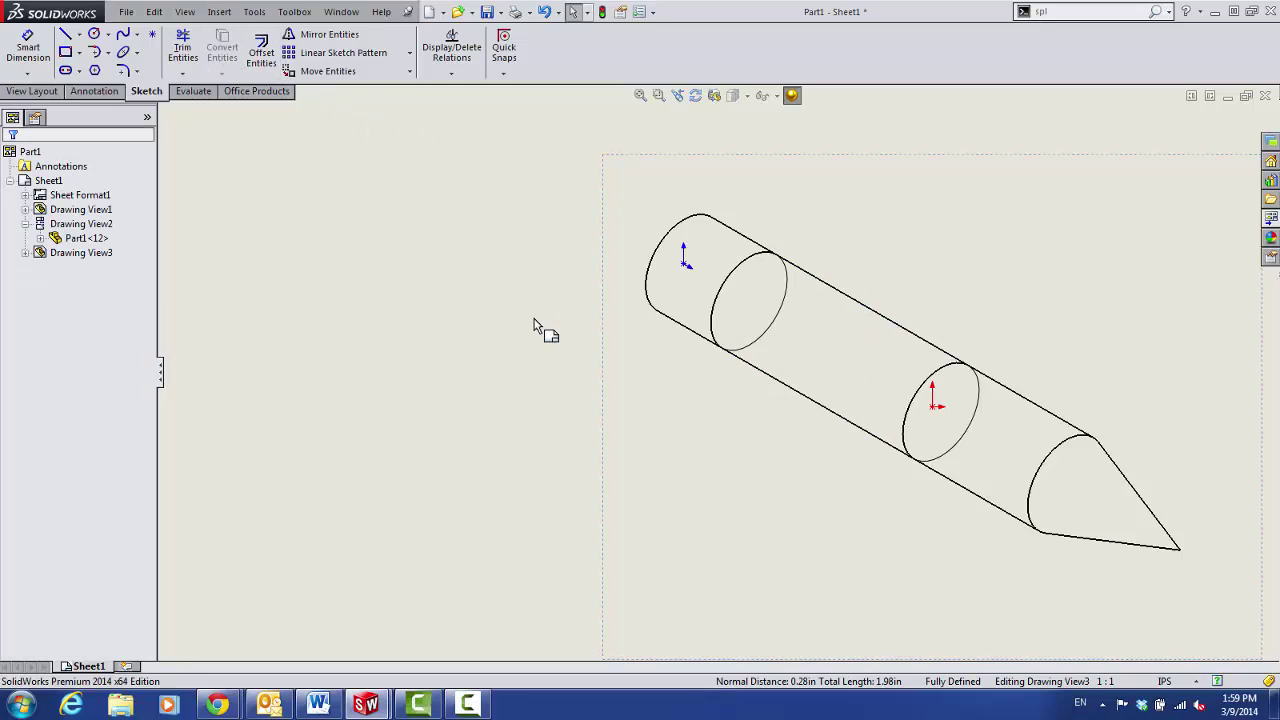
Power-trim the right halves of both ellipses and the leftover outline segment
{"action": "left_click", "coordinate": [183, 47]}
{"action": "left_click_drag", "start_coordinate": [773, 375], "coordinate": [771, 326]}
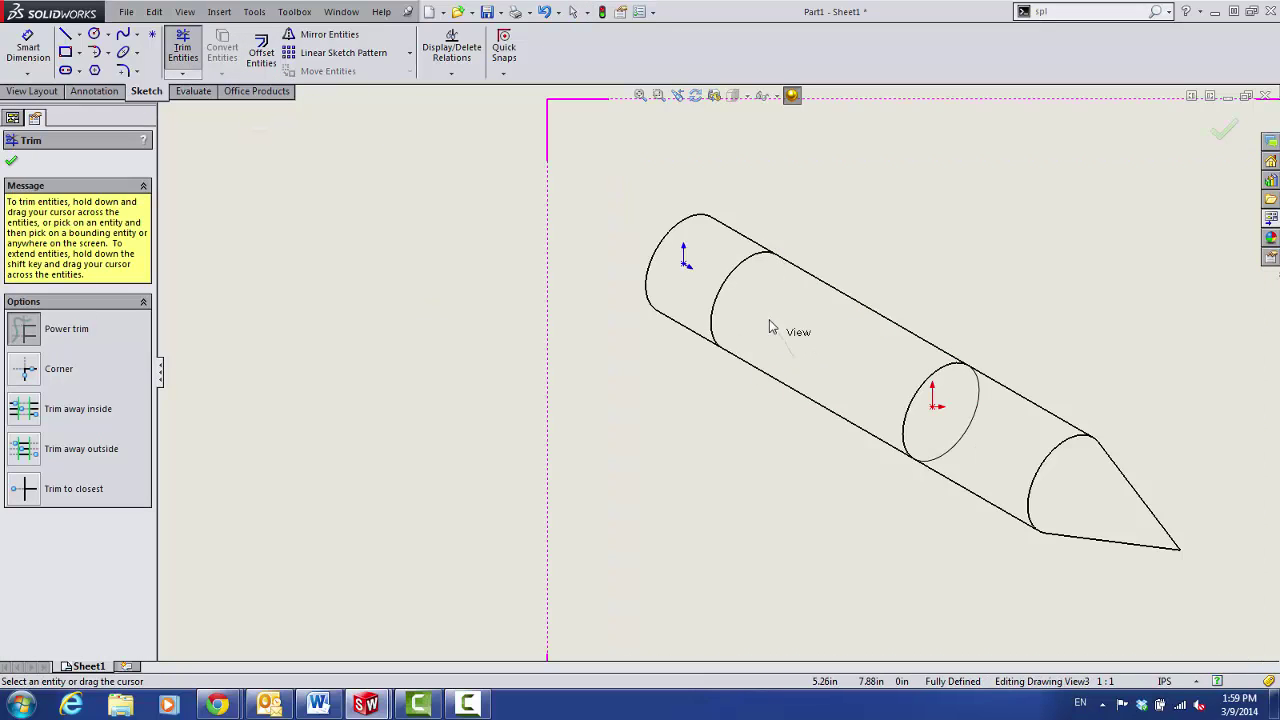
{"action": "left_click_drag", "start_coordinate": [970, 432], "coordinate": [968, 430]}
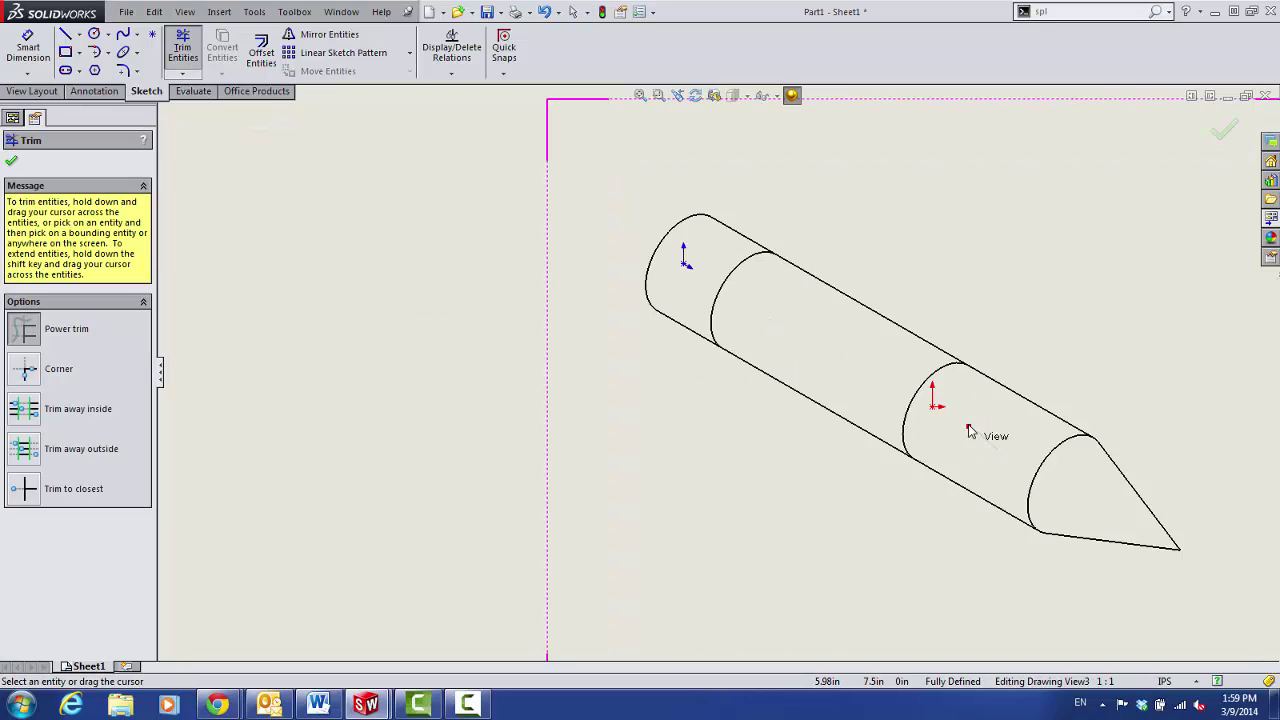
{"action": "scroll", "coordinate": [816, 435], "scroll_direction": "up", "scroll_amount": 2}
{"action": "scroll", "coordinate": [811, 380], "scroll_direction": "up", "scroll_amount": 2}
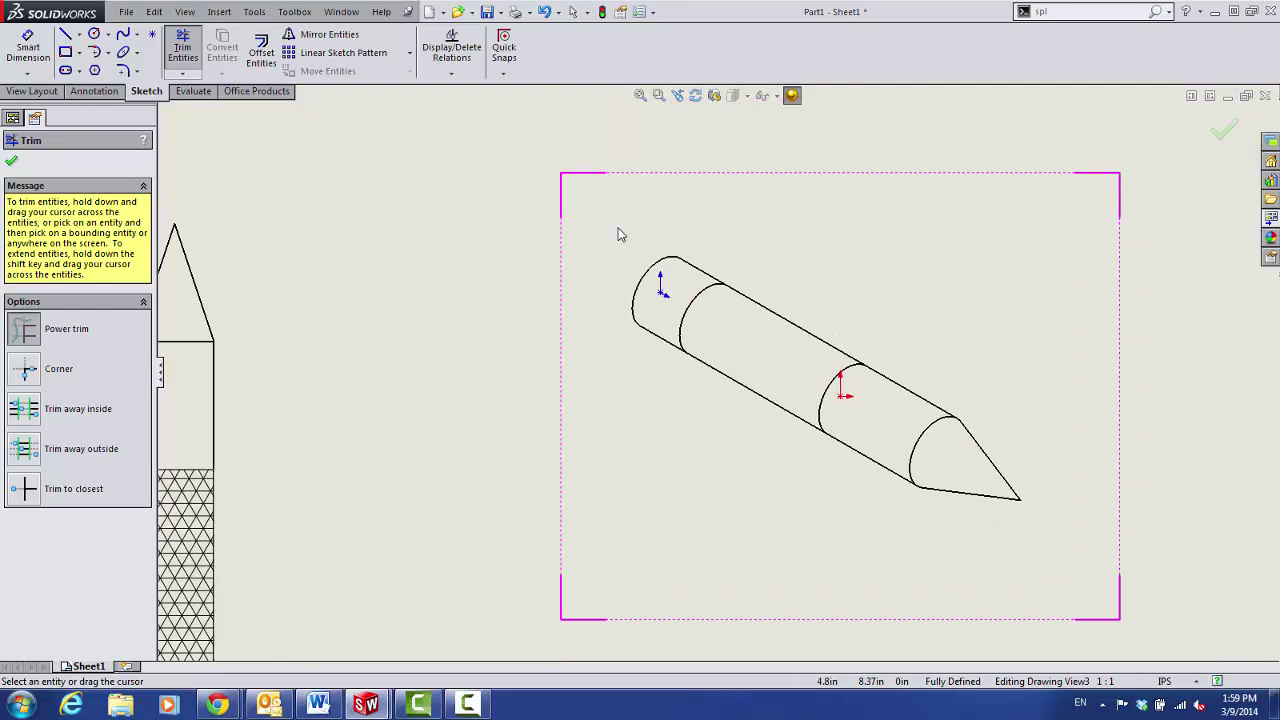
{"action": "left_click_drag", "start_coordinate": [645, 225], "coordinate": [845, 440]}
{"action": "key", "text": "Escape"}
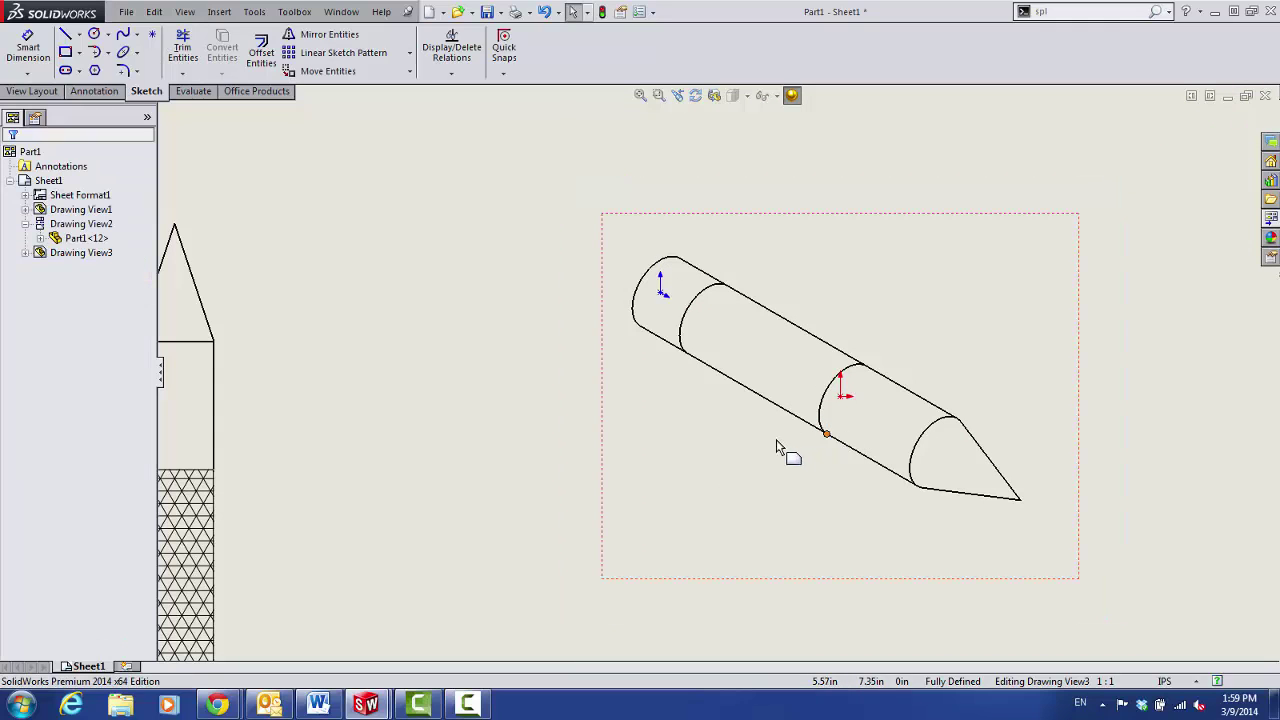
Check the two arcs and two lines, then box-select the band's four outline entities
{"action": "left_click", "coordinate": [686, 346]}
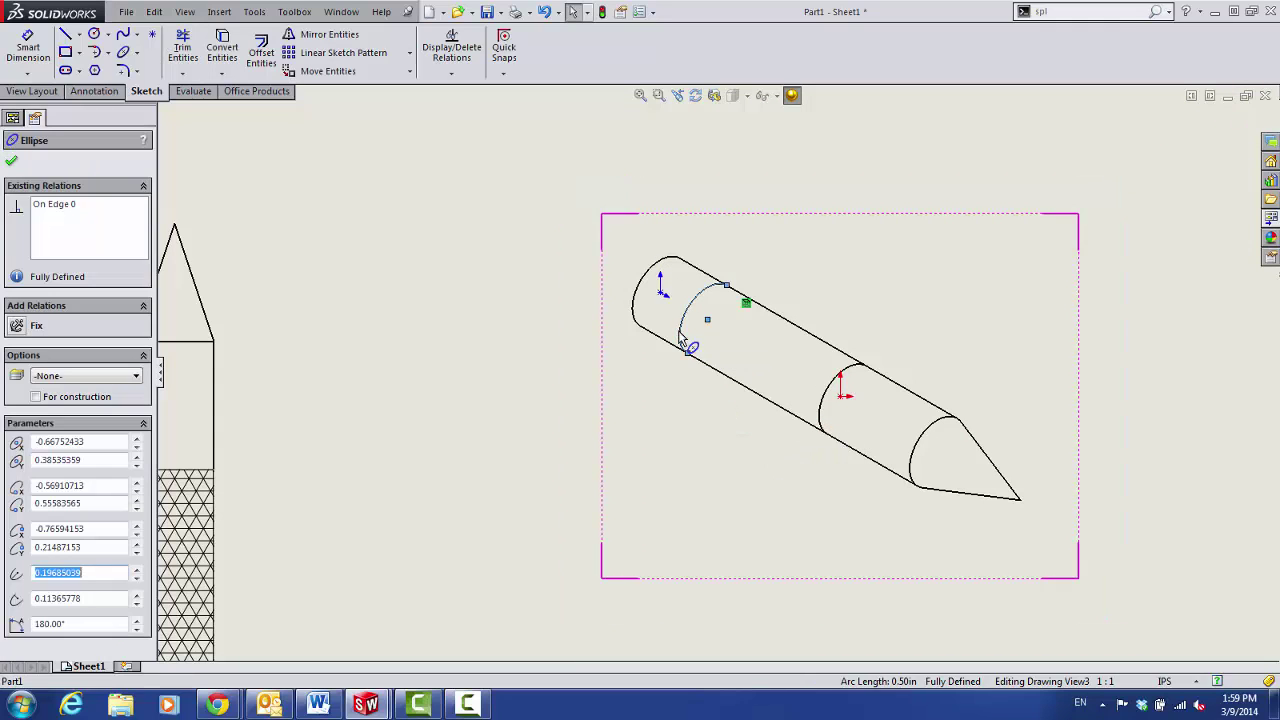
{"action": "left_click", "coordinate": [757, 392]}
{"action": "left_click", "coordinate": [826, 408]}
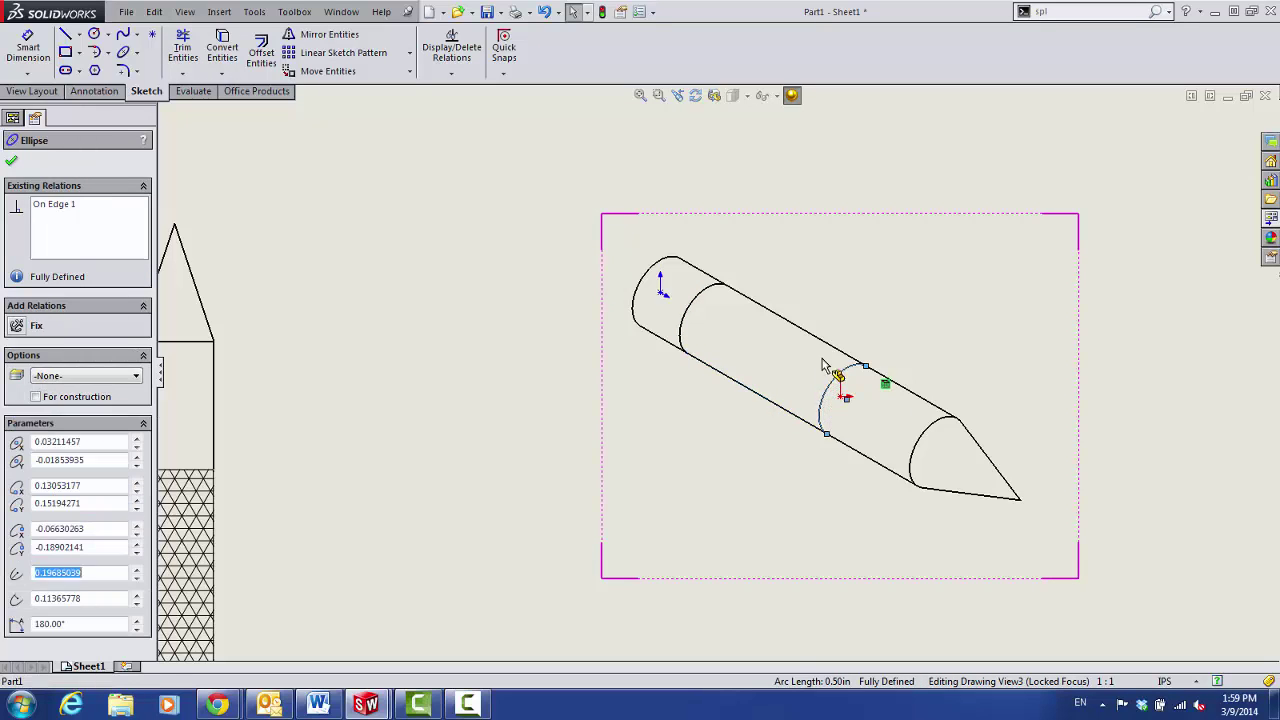
{"action": "left_click", "coordinate": [831, 348]}
{"action": "left_click", "coordinate": [682, 427]}
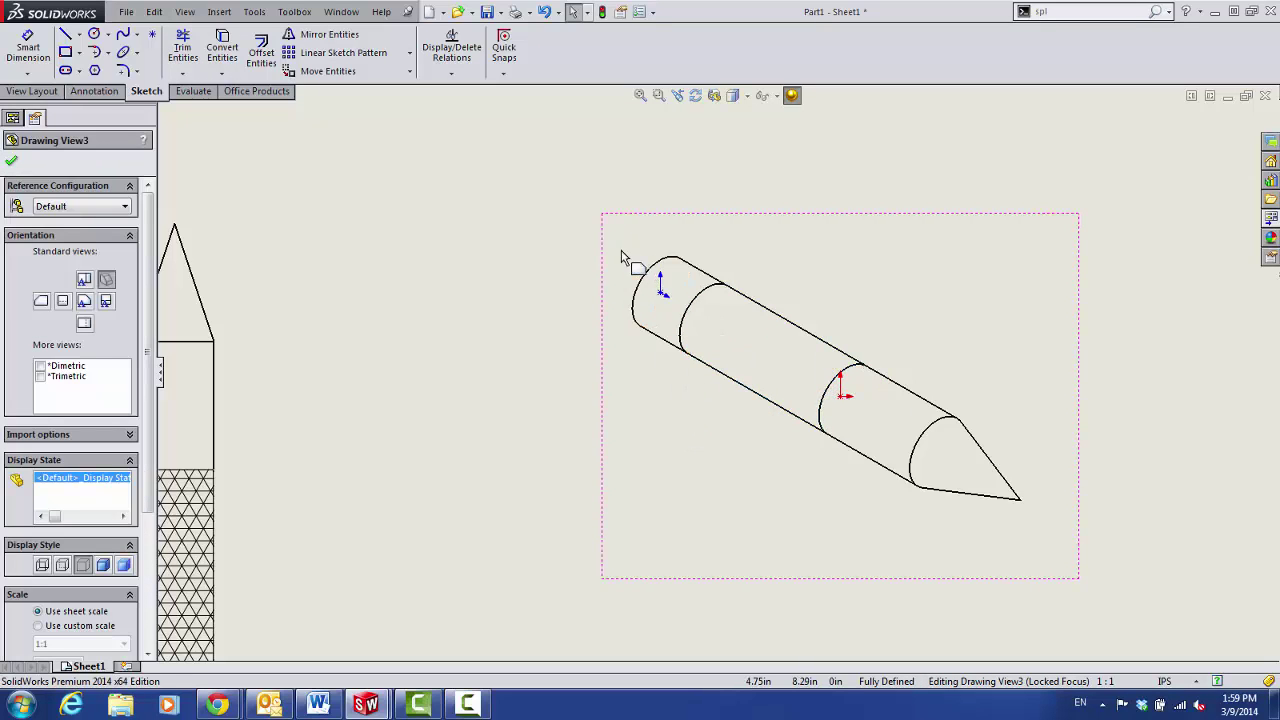
{"action": "left_click_drag", "start_coordinate": [624, 240], "coordinate": [894, 485]}
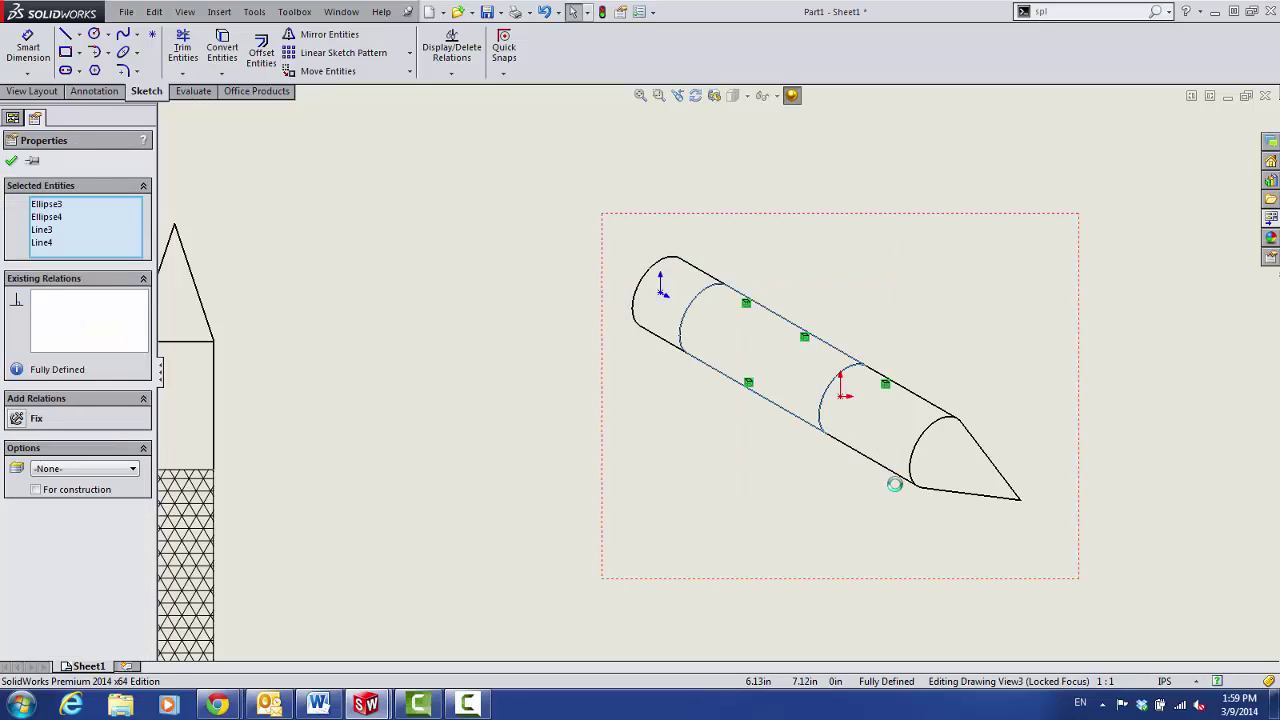
{"action": "left_click", "coordinate": [95, 91]}
Fill the isometric band with a Network area hatch at scale 2, then zoom to fit
{"action": "left_click", "coordinate": [584, 72]}
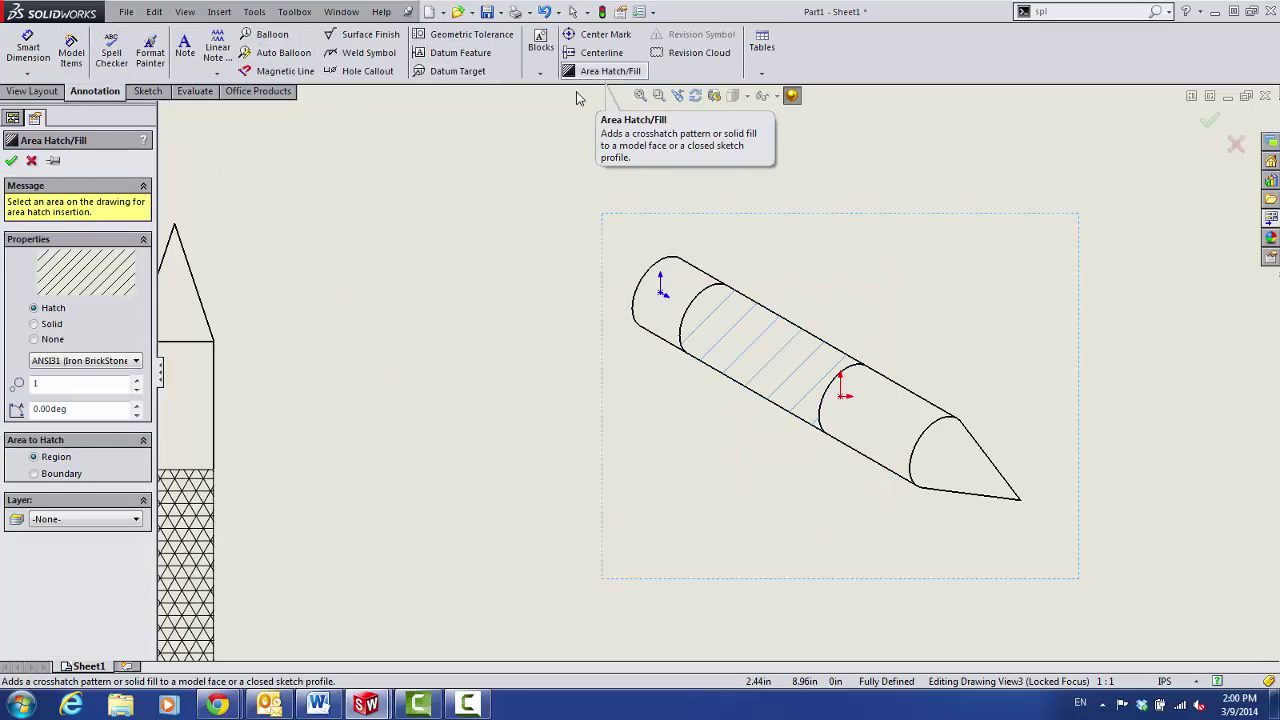
{"action": "left_click", "coordinate": [130, 361]}
{"action": "scroll", "coordinate": [76, 573], "scroll_direction": "down", "scroll_amount": 5}
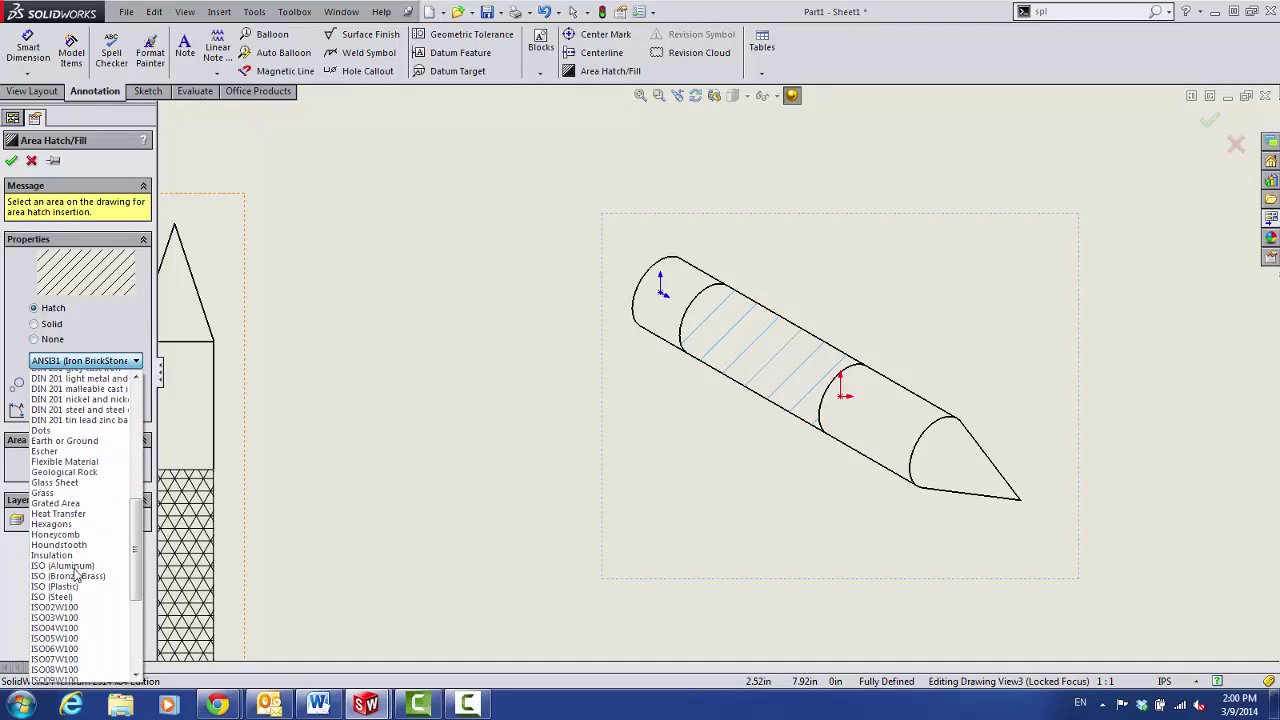
{"action": "scroll", "coordinate": [76, 573], "scroll_direction": "down", "scroll_amount": 3}
{"action": "scroll", "coordinate": [76, 574], "scroll_direction": "down", "scroll_amount": 2}
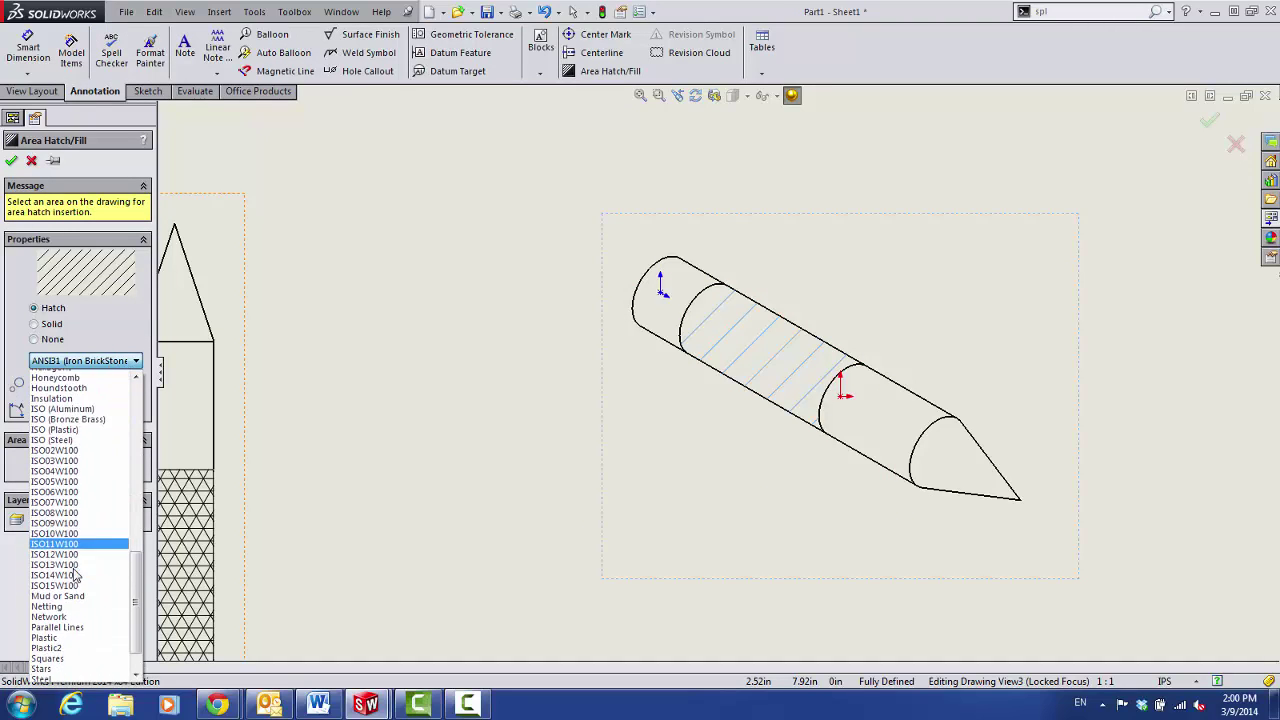
{"action": "scroll", "coordinate": [73, 572], "scroll_direction": "down", "scroll_amount": 1}
{"action": "left_click", "coordinate": [66, 574]}
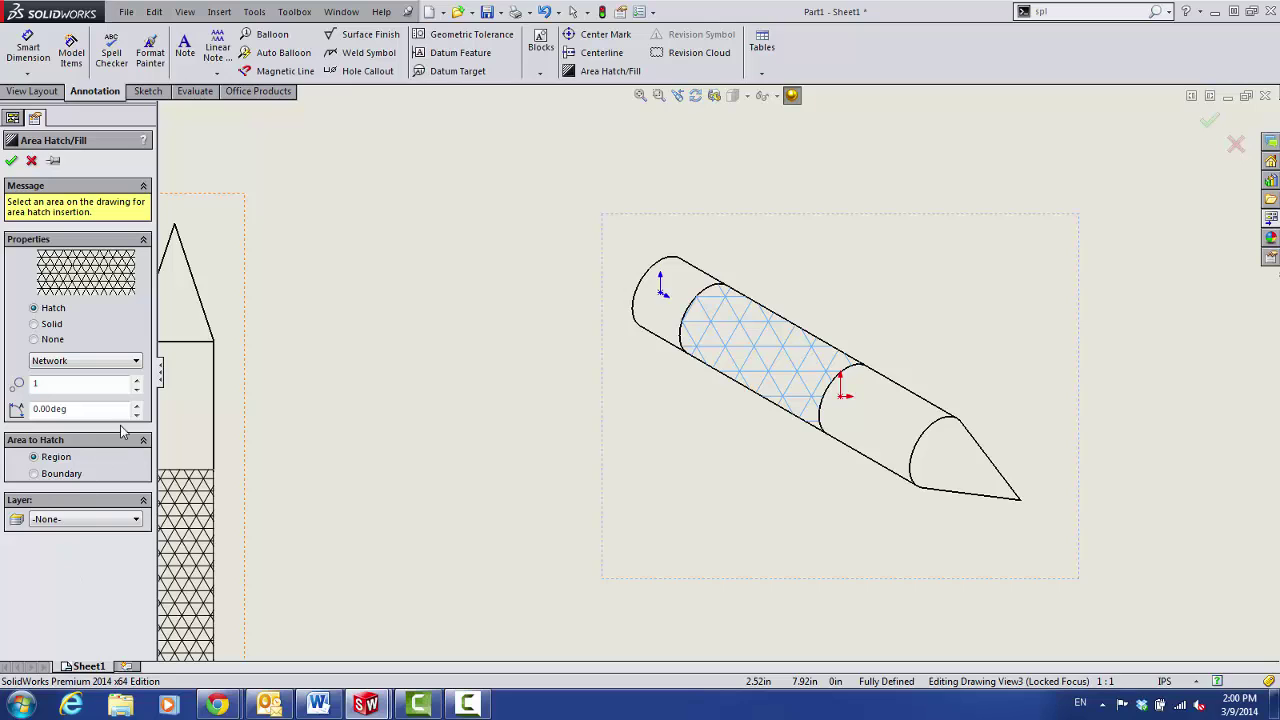
{"action": "left_click", "coordinate": [136, 380]}
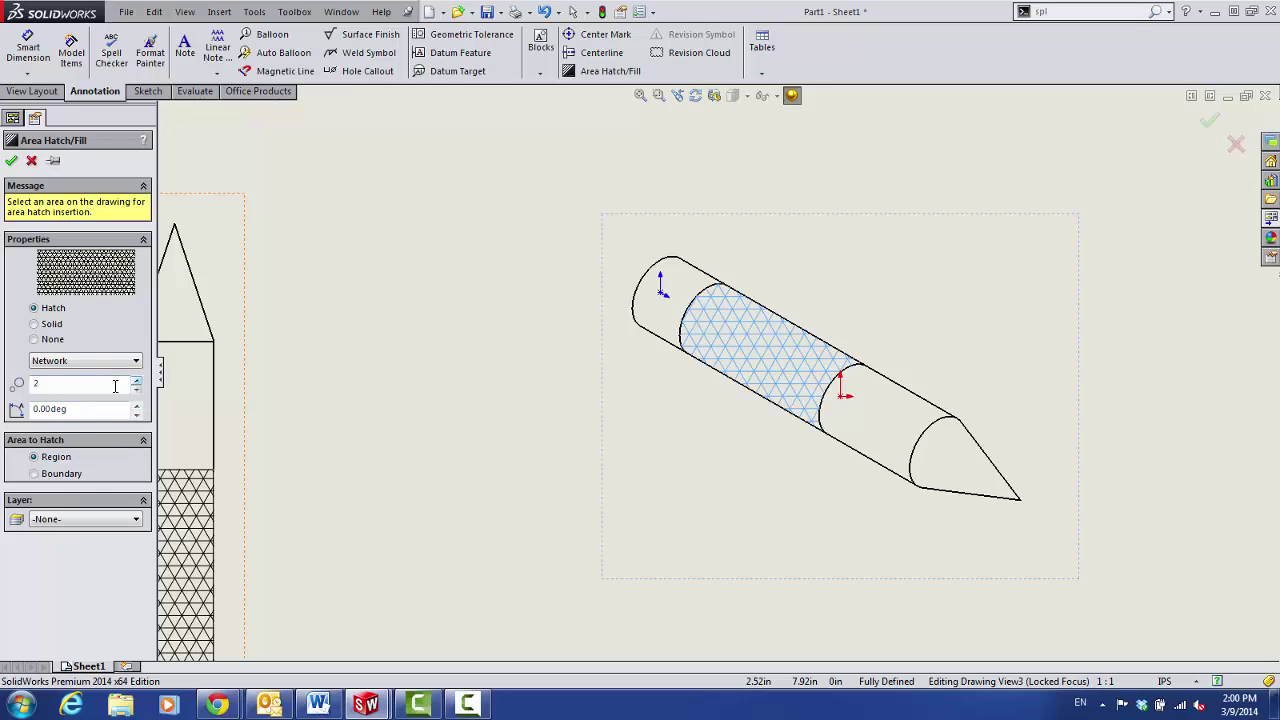
{"action": "left_click", "coordinate": [12, 161]}
{"action": "key", "text": "f"}
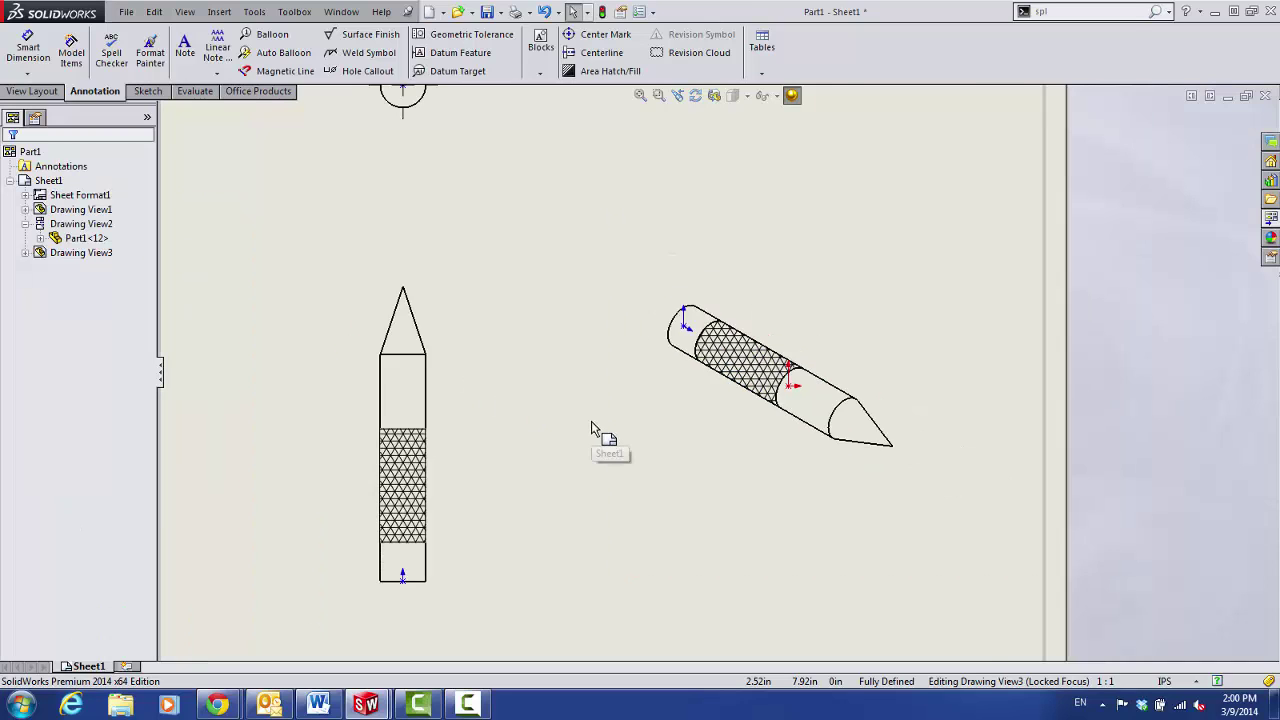